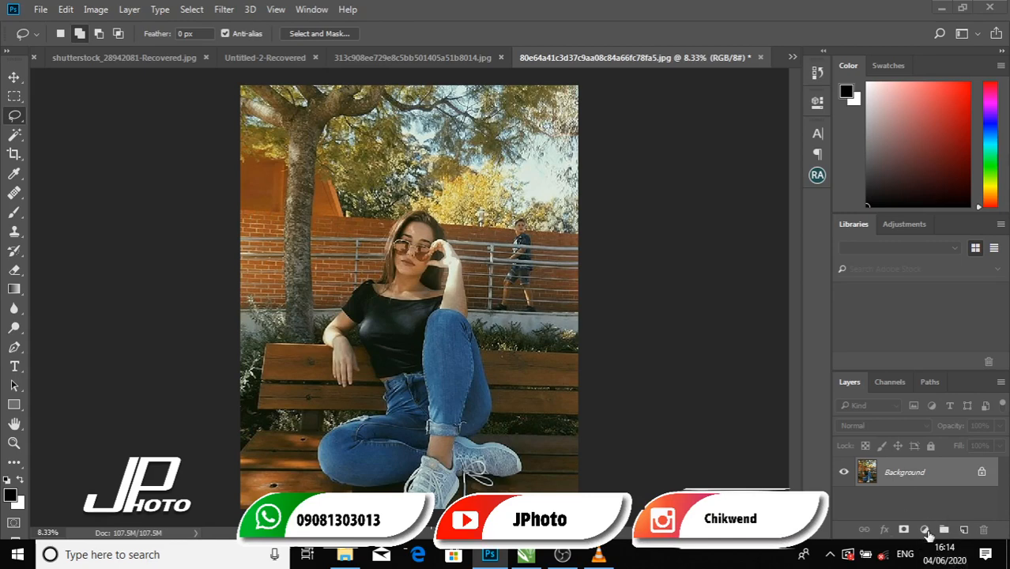
- Add a Selective Color adjustment layer above the Background photo
click(926, 531)
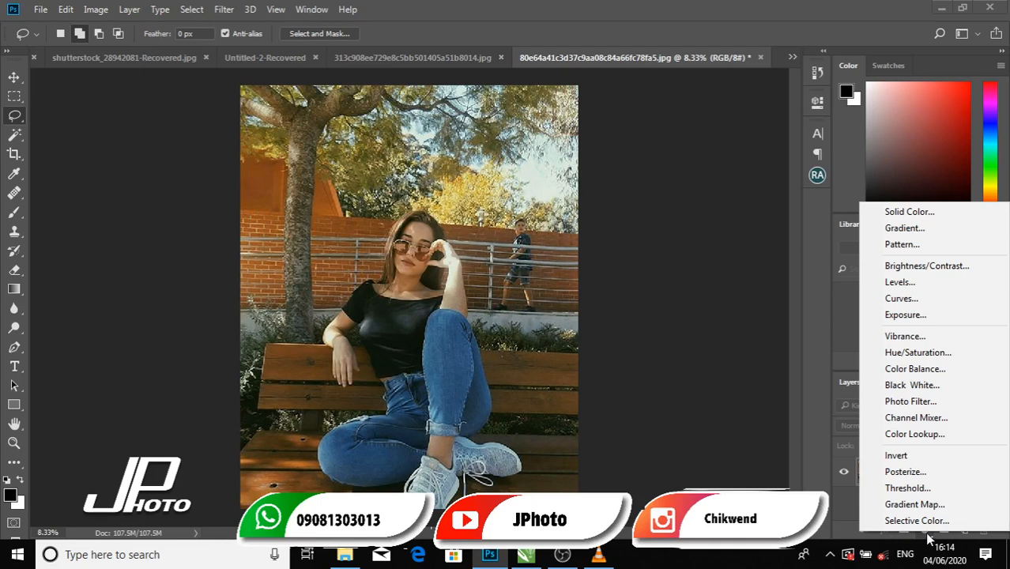
click(928, 538)
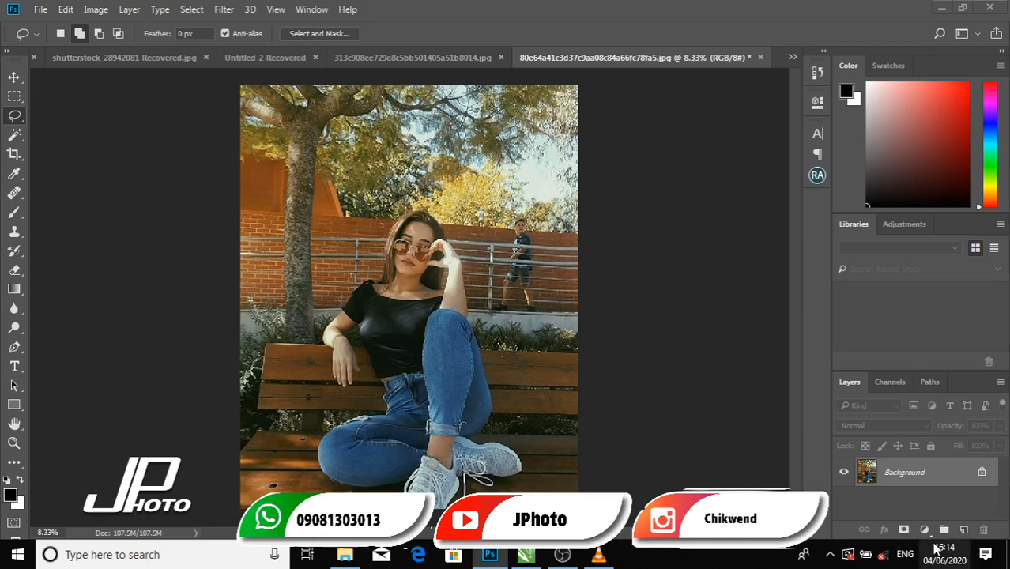
click(927, 534)
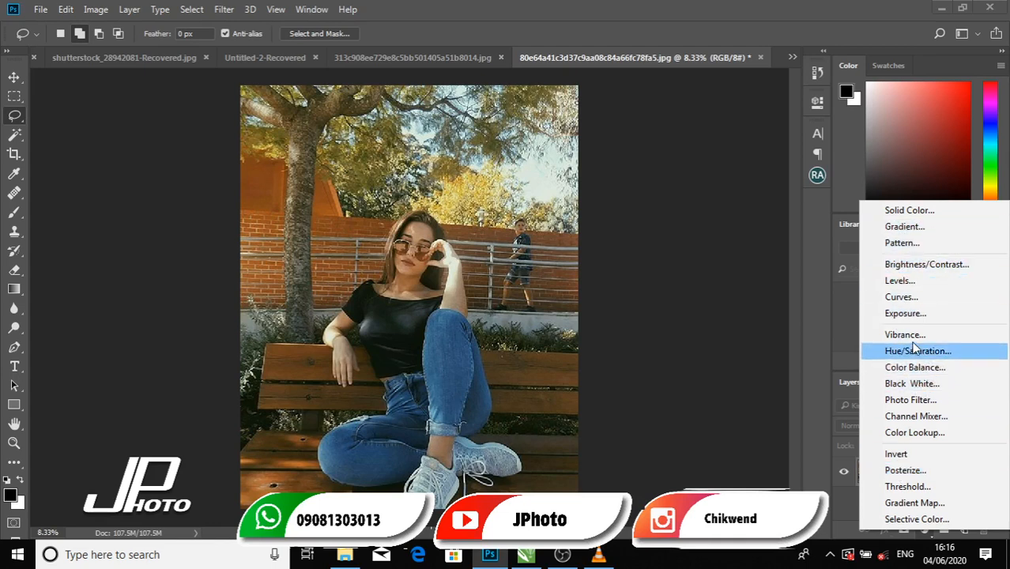
click(917, 523)
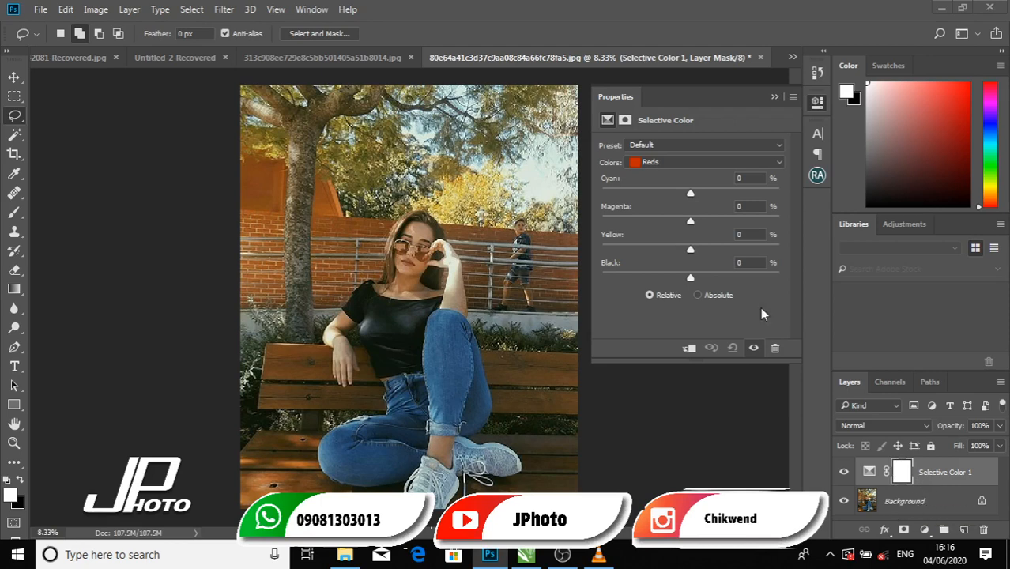
- Adjust the Cyans in Selective Color to Black +53, Yellow -100 and Cyan +97
click(666, 163)
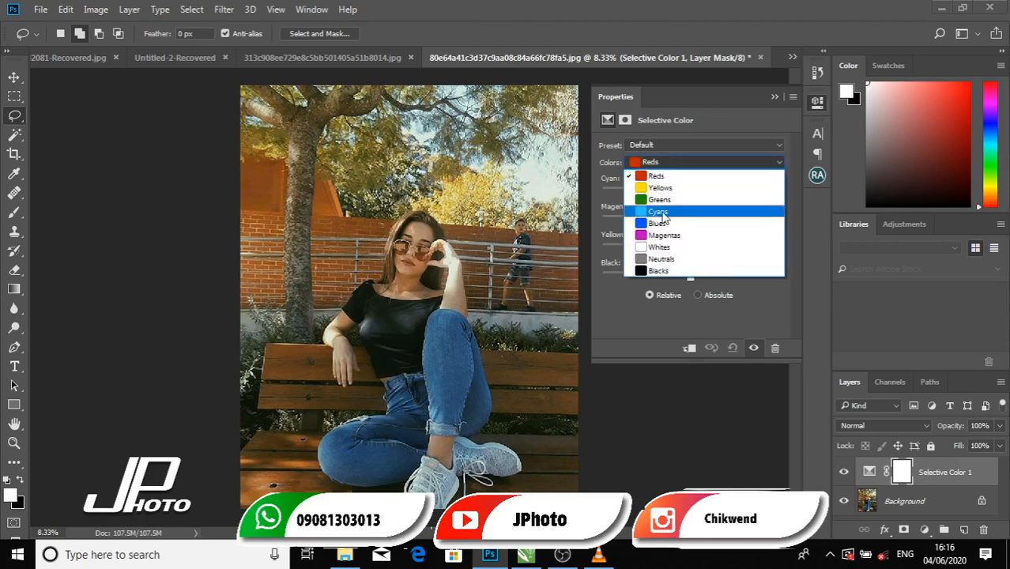
click(667, 159)
click(666, 160)
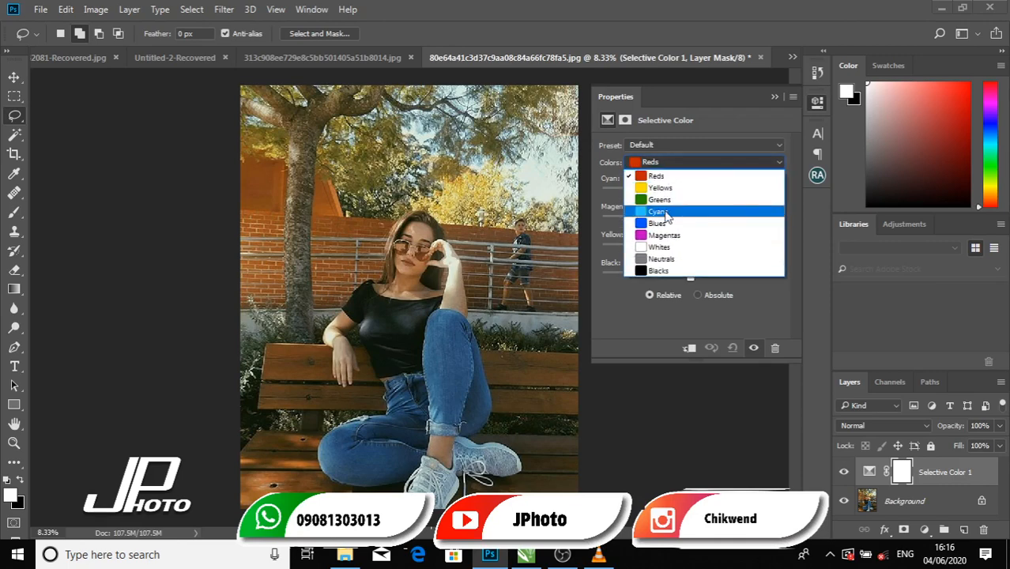
click(664, 211)
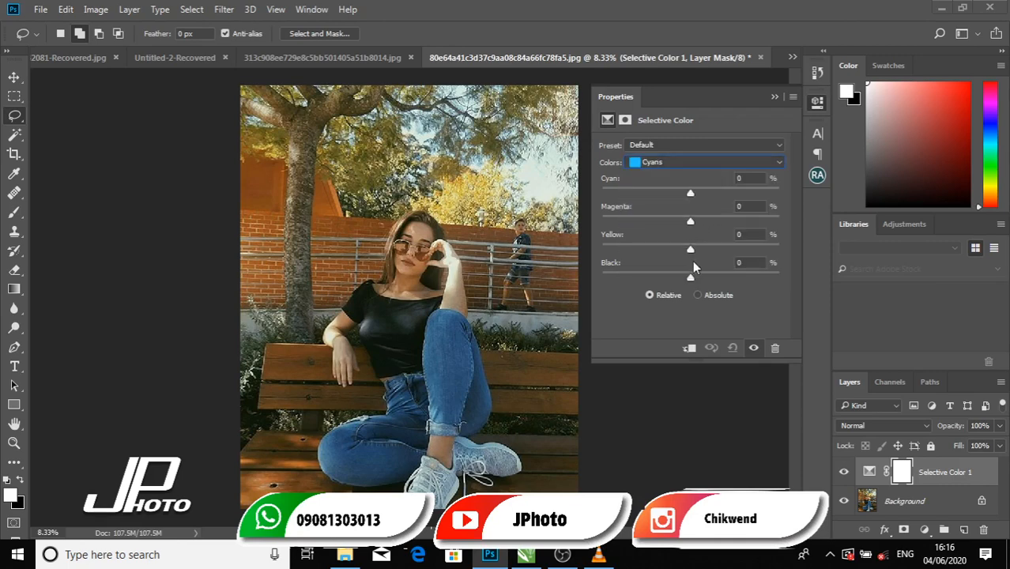
drag(693, 277, 594, 297)
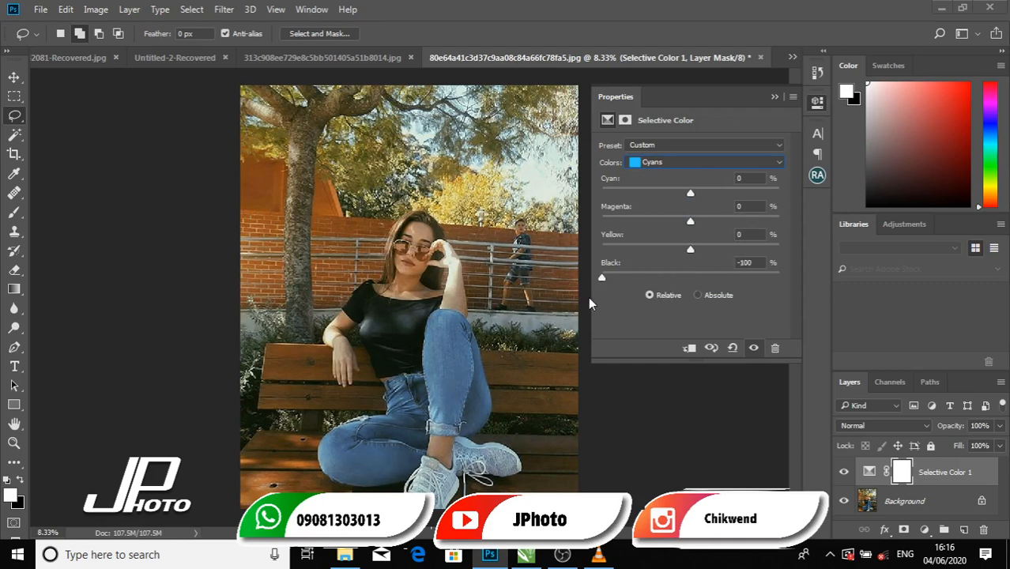
drag(588, 297, 754, 276)
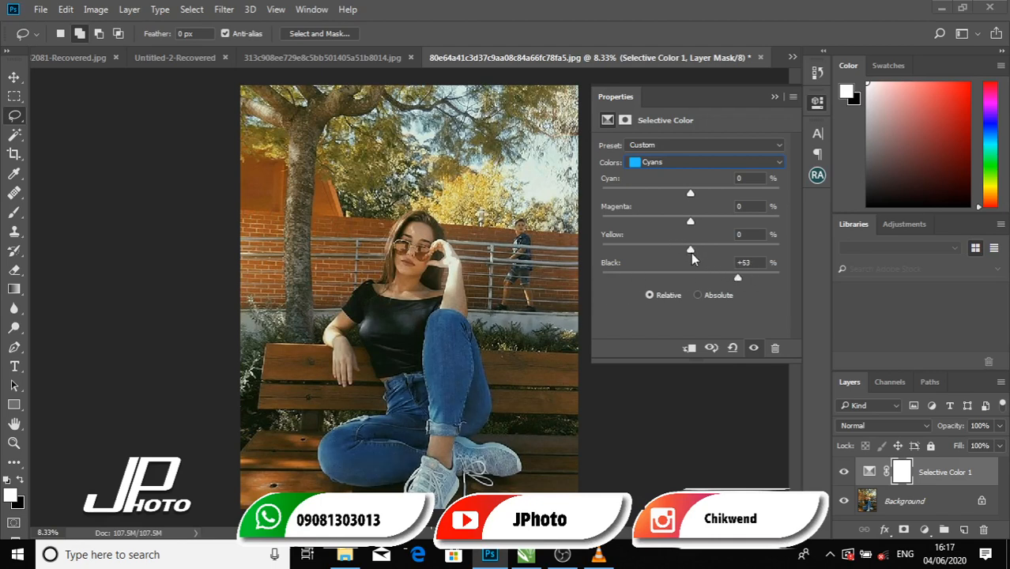
drag(692, 253, 592, 271)
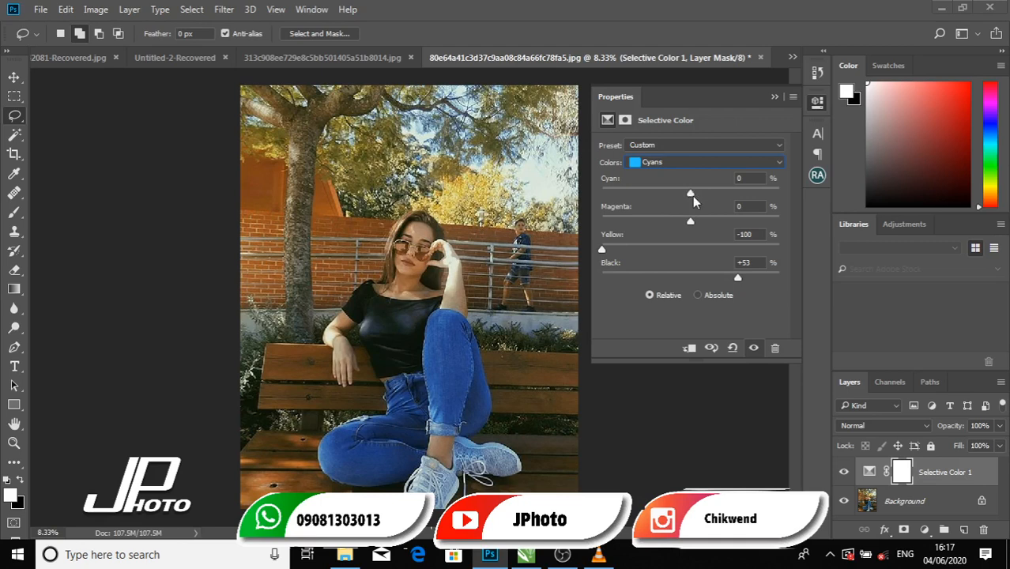
mouse_move(692, 196)
mouse_down()
mouse_move(801, 184)
mouse_move(643, 212)
mouse_move(778, 190)
mouse_move(700, 193)
mouse_up()
drag(653, 225, 584, 210)
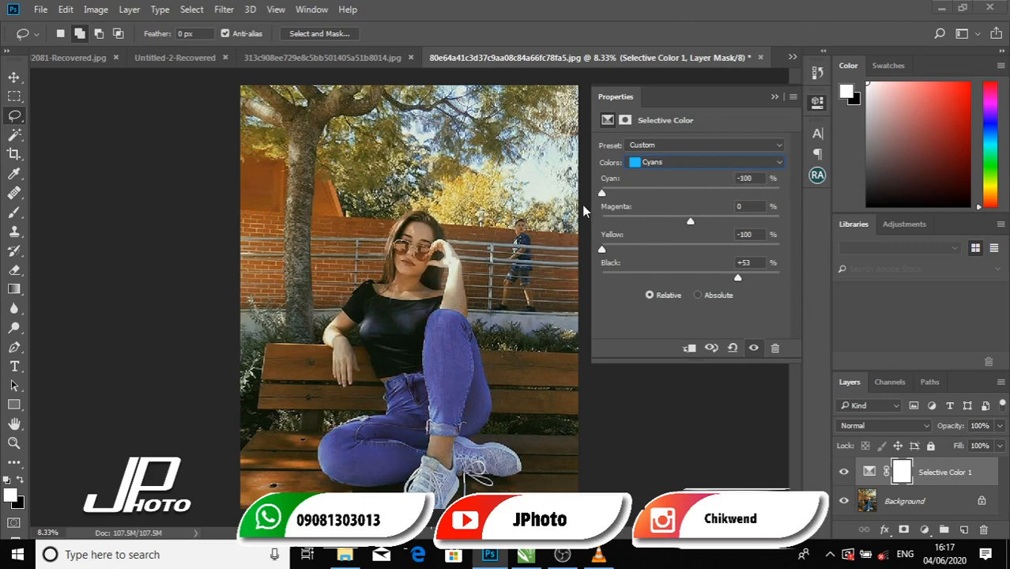
drag(584, 210, 742, 193)
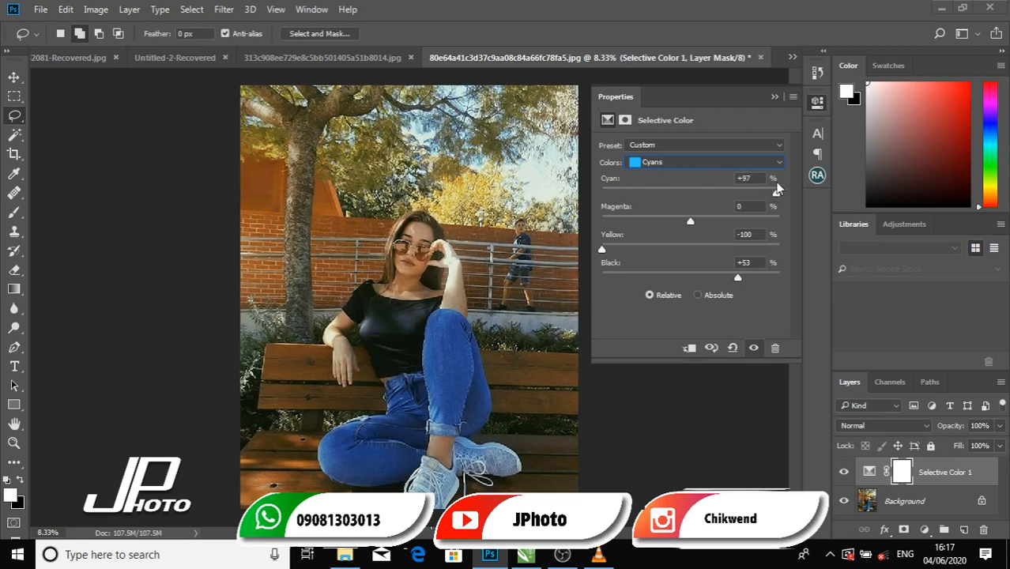
- Adjust the Blues in Selective Color to Black +87 and Yellow -100, and raise their Cyan amount
click(679, 162)
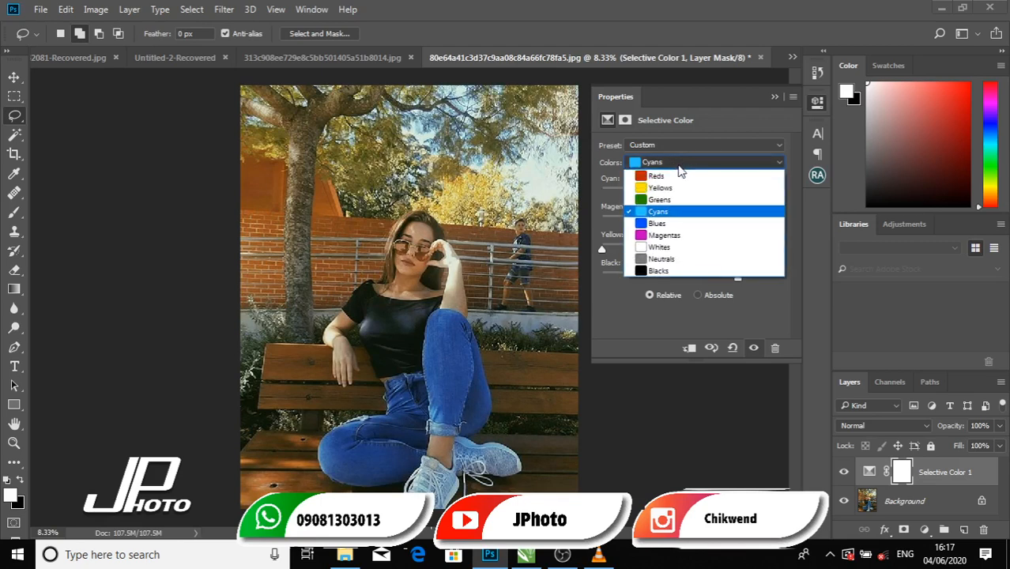
click(668, 226)
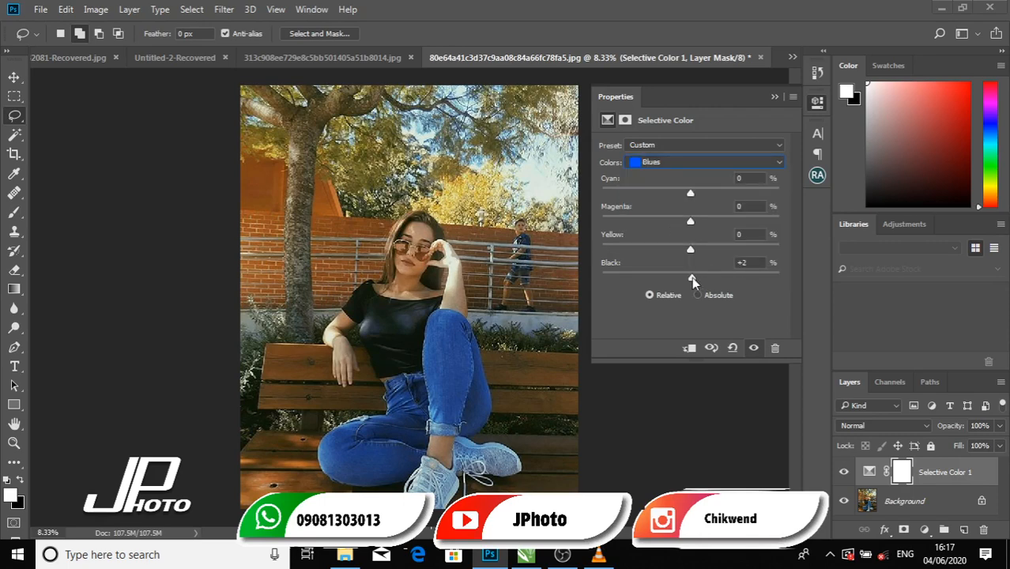
drag(692, 278, 734, 275)
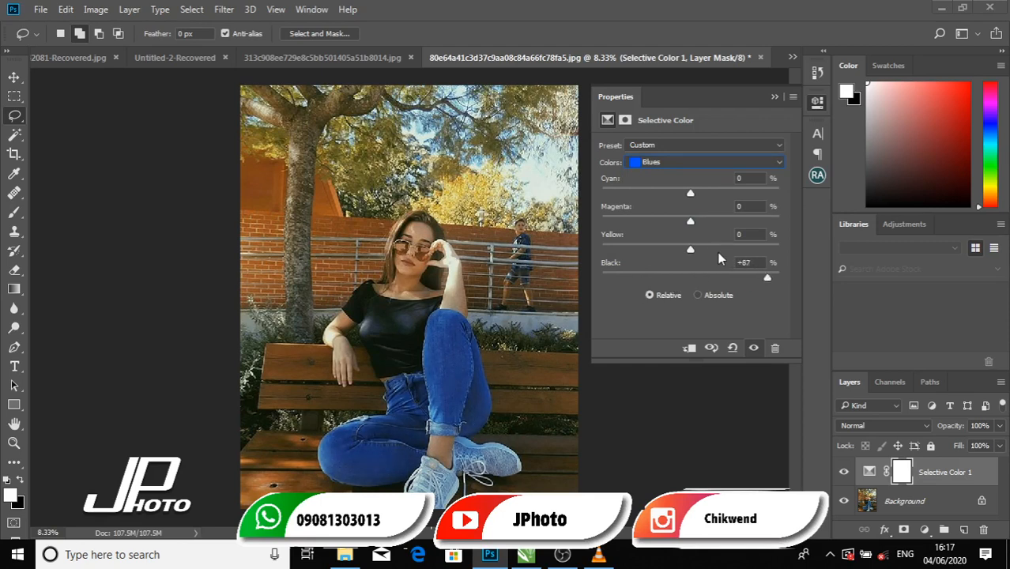
drag(690, 249, 601, 265)
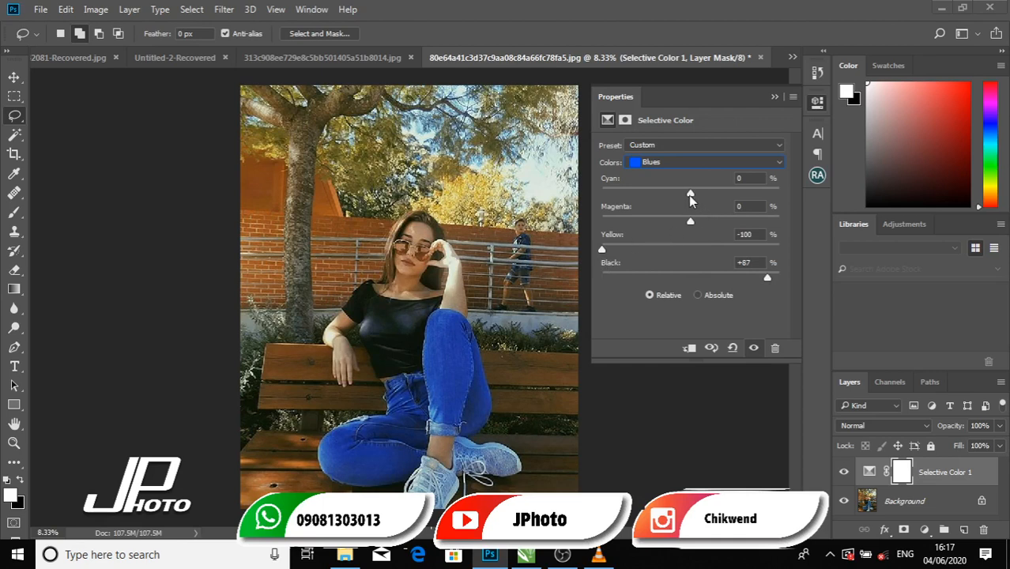
drag(690, 195, 718, 195)
- Adjust the Yellows in Selective Color to Black +100, Yellow +100 and Cyan -100
click(723, 163)
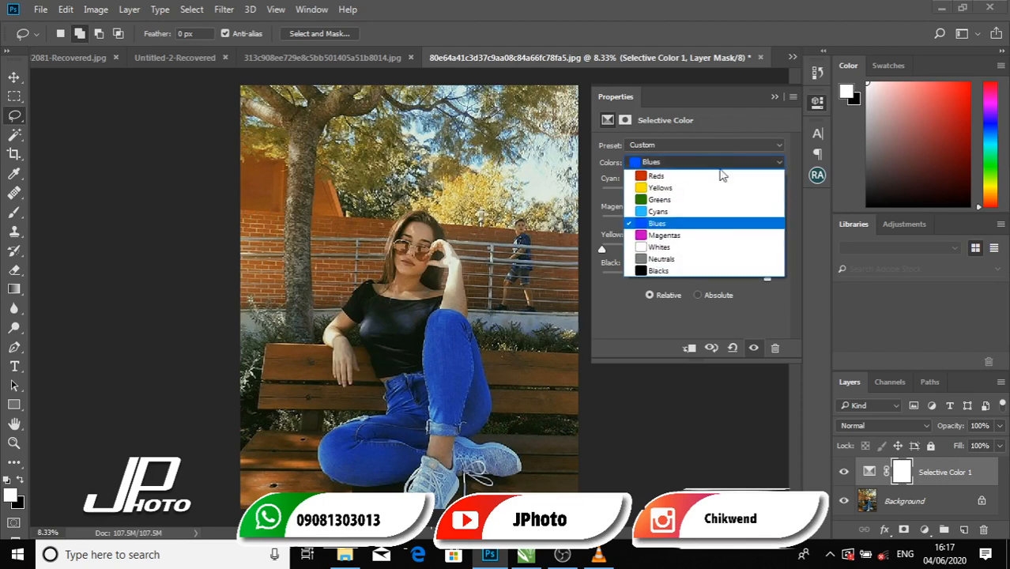
click(683, 189)
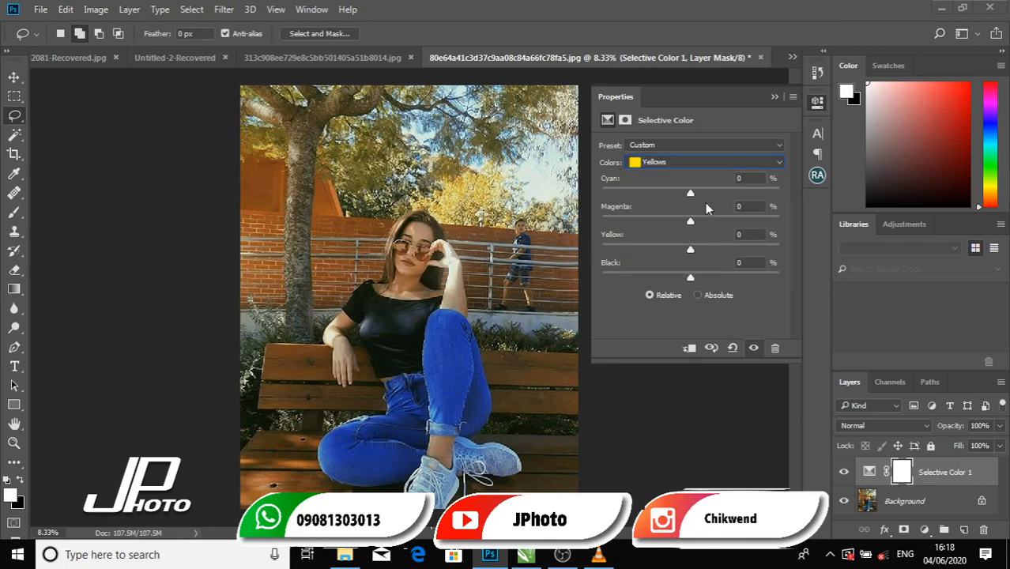
drag(690, 276, 821, 274)
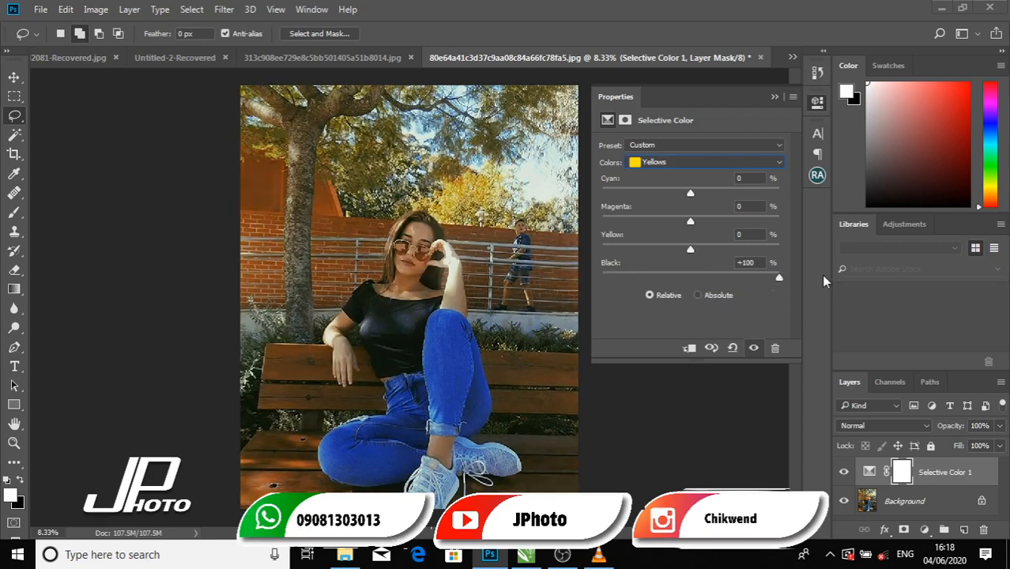
drag(690, 250, 752, 250)
drag(690, 193, 595, 207)
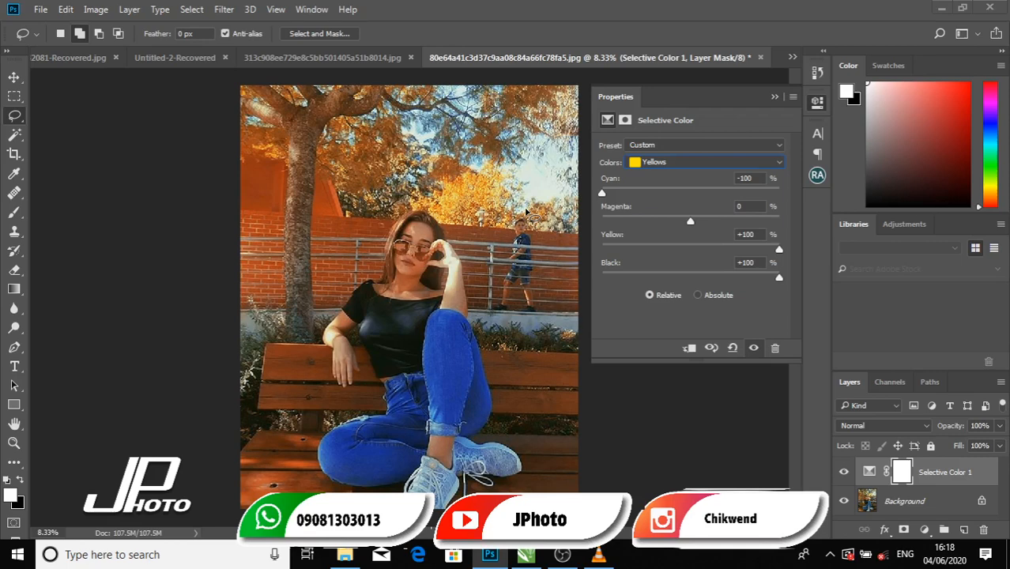
- Adjust the Whites in Selective Color to Black +100, Yellow -100 and Cyan +100
click(687, 162)
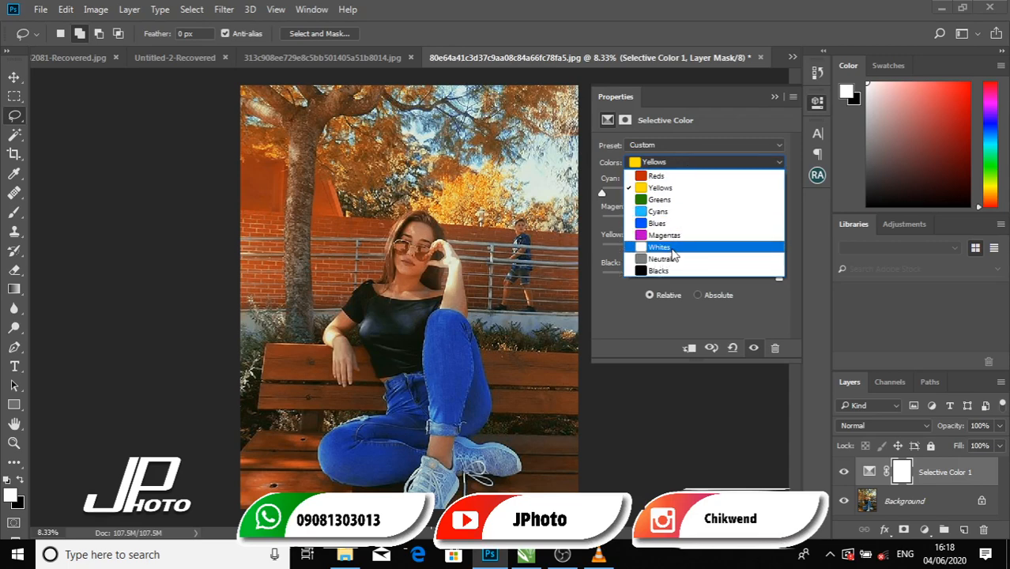
click(672, 248)
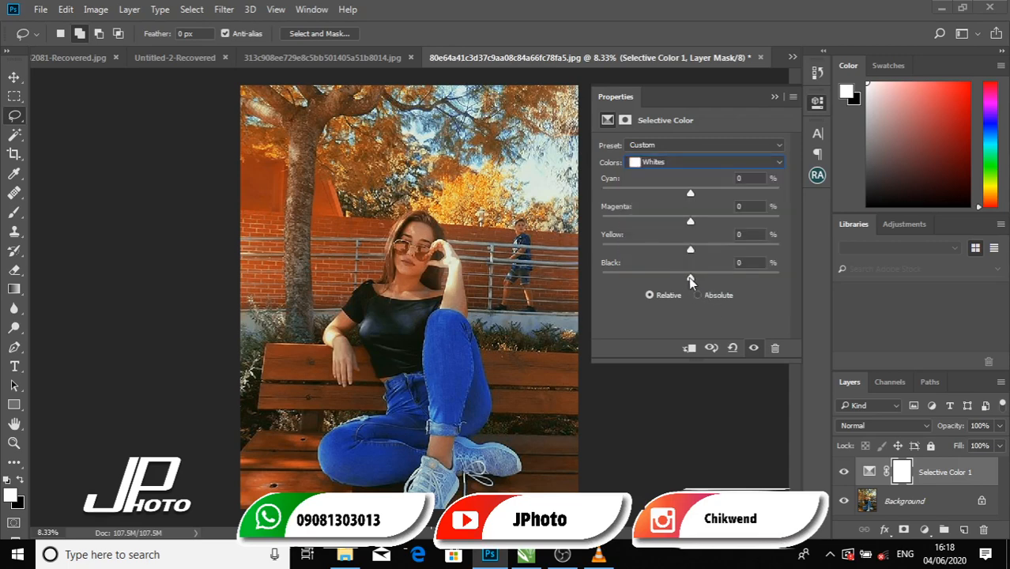
drag(688, 277, 577, 275)
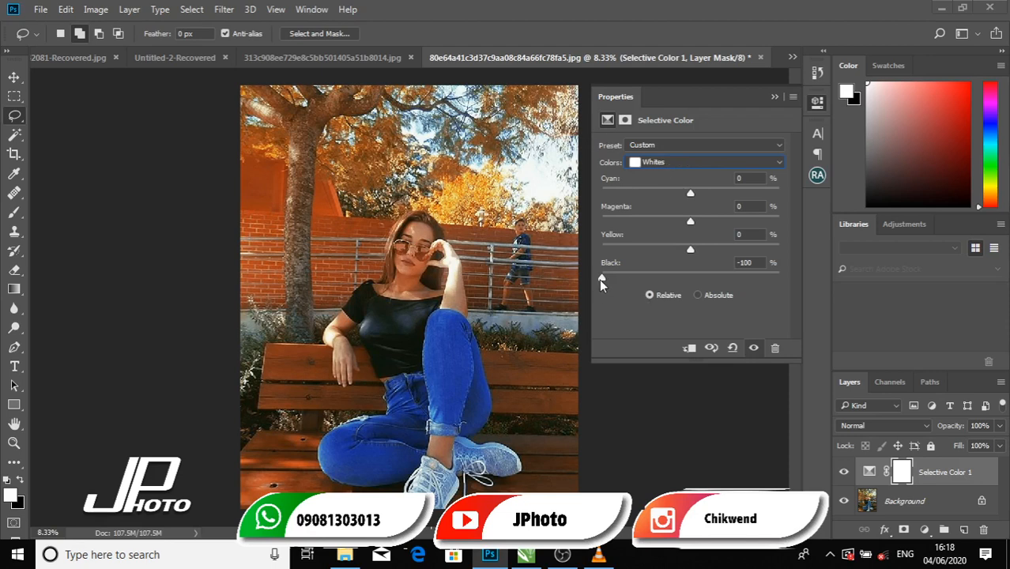
drag(601, 279, 798, 276)
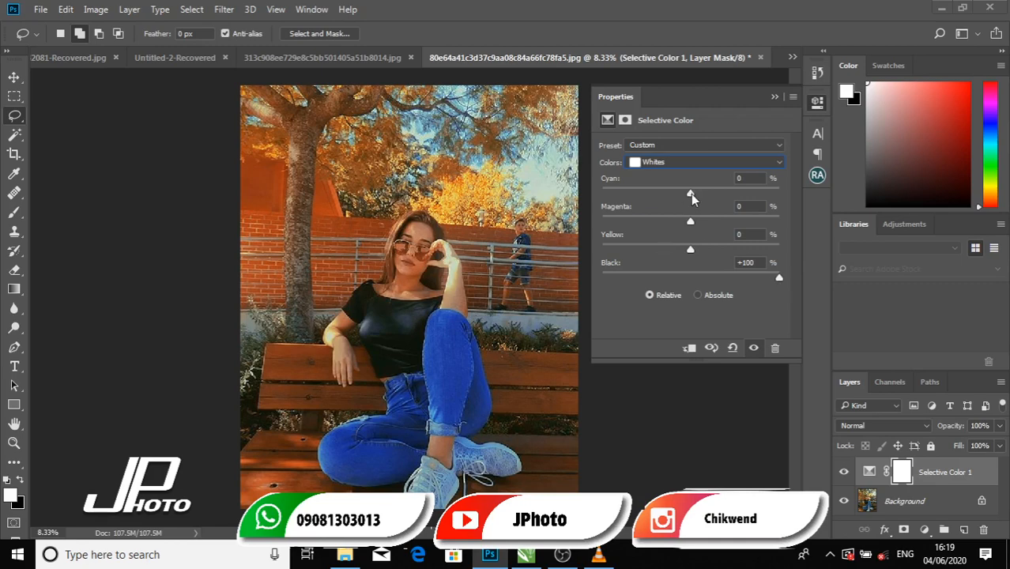
drag(690, 251, 581, 232)
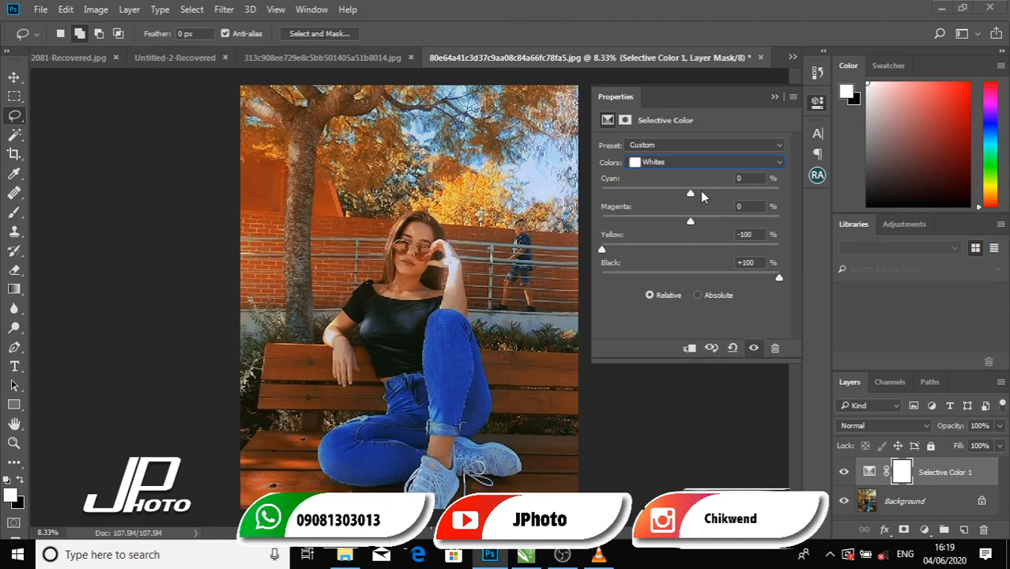
drag(687, 196, 780, 196)
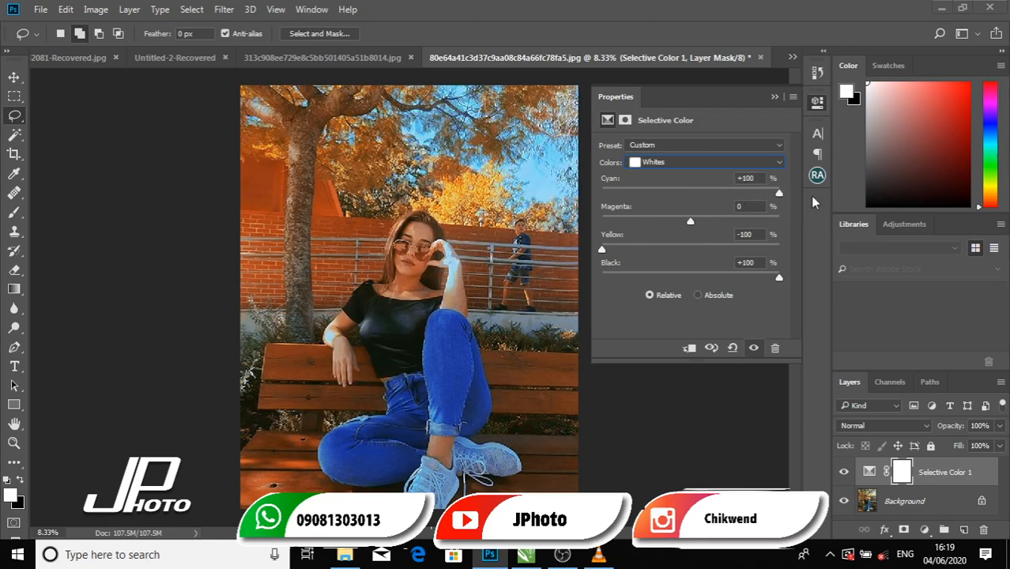
- Adjust the Blacks in Selective Color to Black +11, Yellow +26 and Cyan -13
click(697, 163)
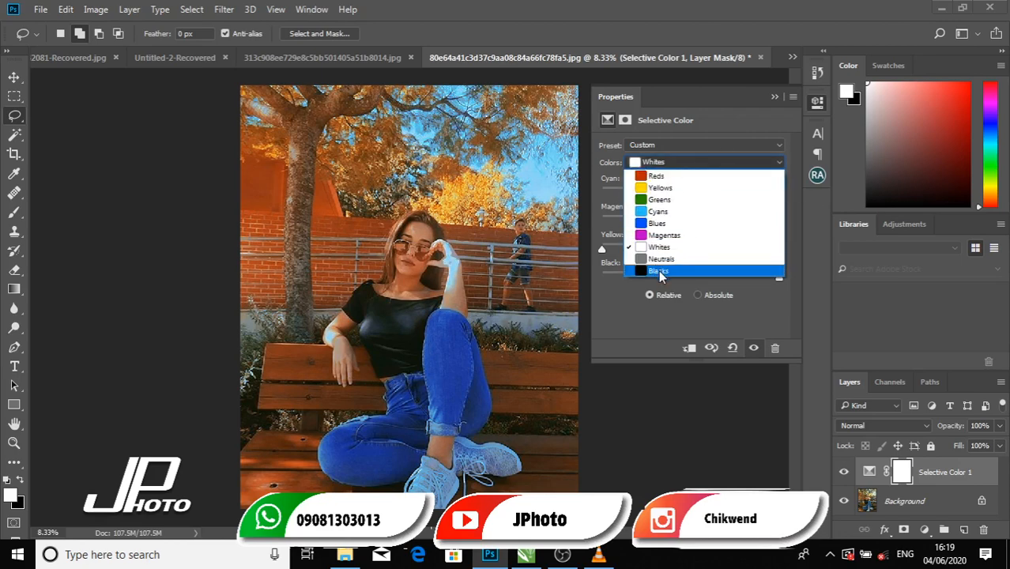
click(693, 271)
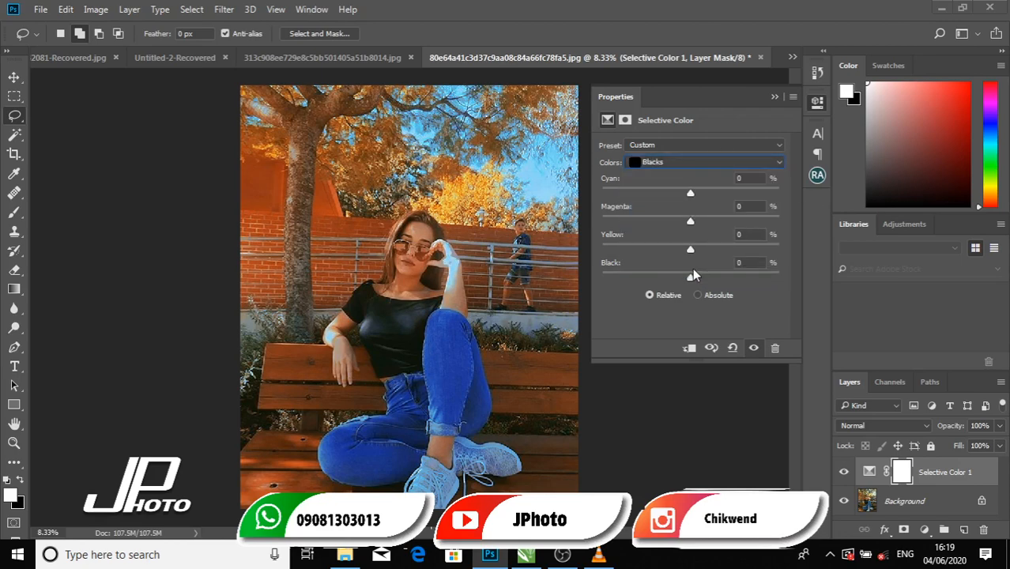
mouse_move(691, 278)
mouse_down()
mouse_move(630, 279)
mouse_move(721, 280)
mouse_move(692, 280)
mouse_move(701, 280)
mouse_up()
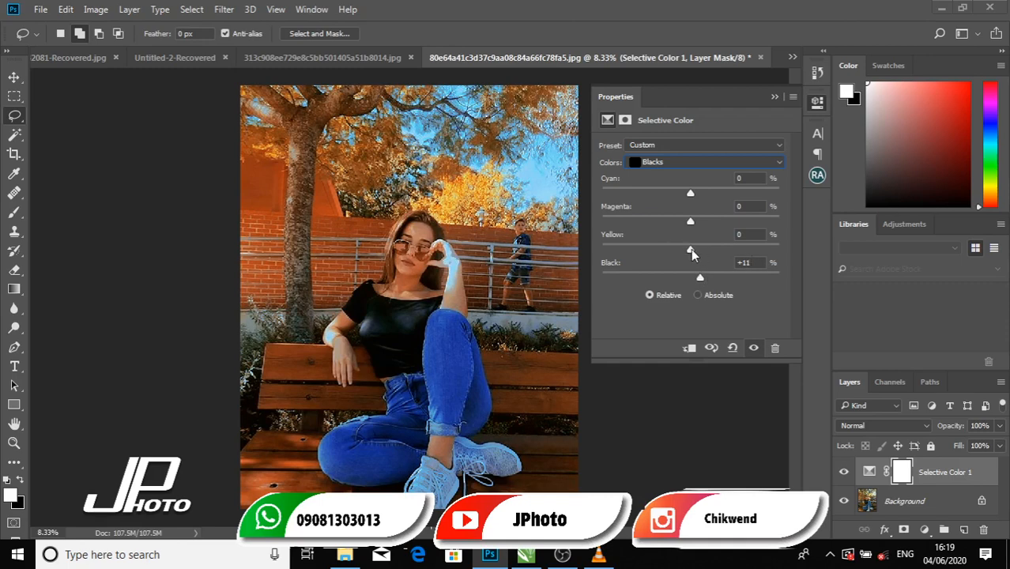
drag(691, 249, 751, 254)
mouse_move(689, 193)
mouse_down()
mouse_move(658, 196)
mouse_move(725, 195)
mouse_move(680, 204)
mouse_up()
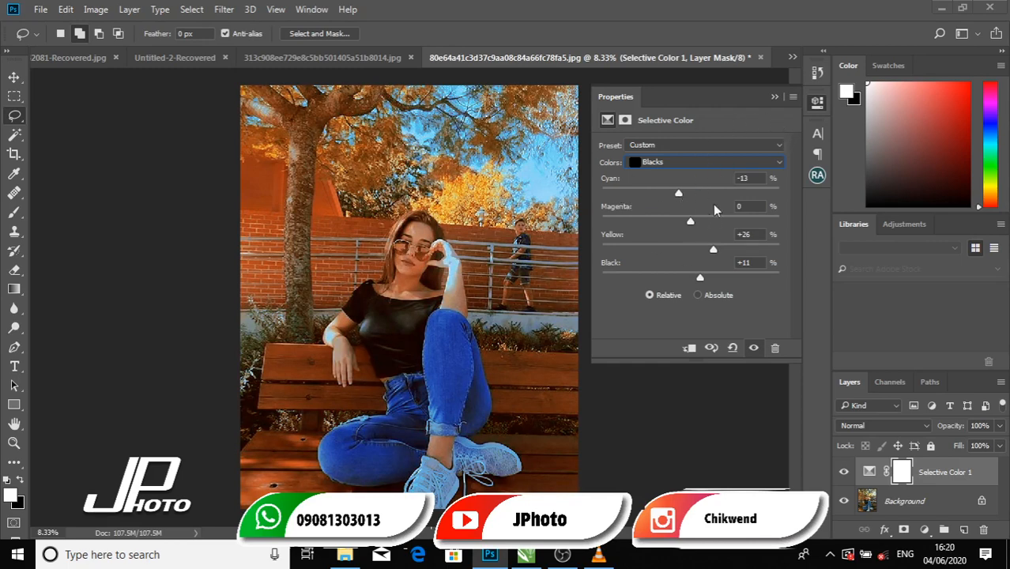
- Adjust the Reds in Selective Color to Black +100, Yellow +28 and Cyan -41, and collapse the adjustment settings
click(714, 164)
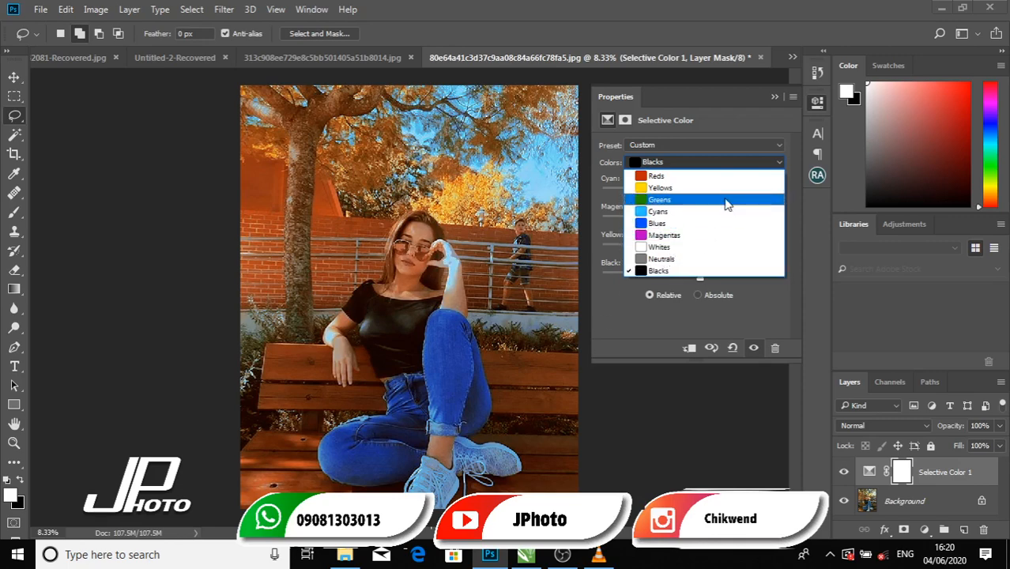
click(698, 175)
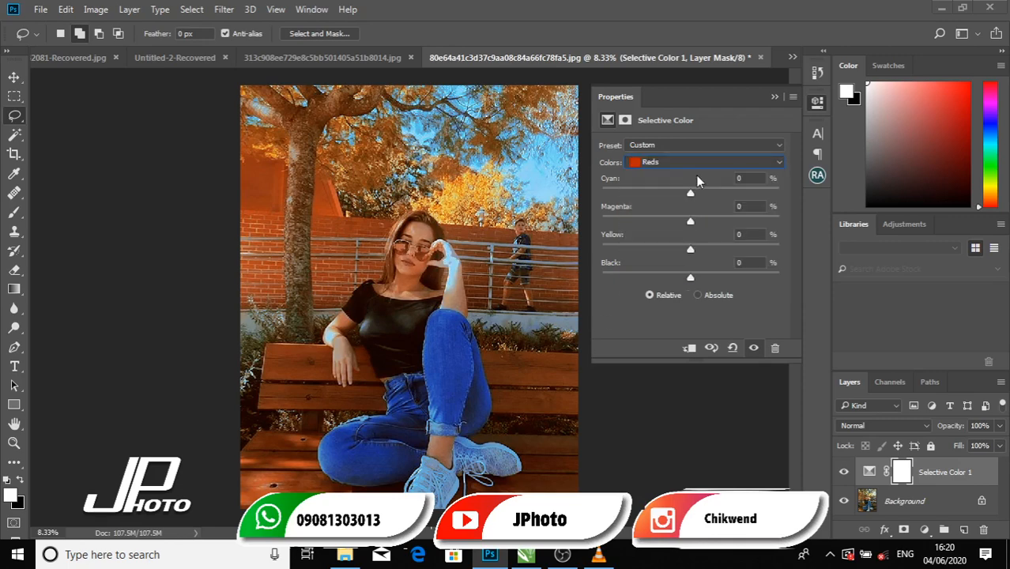
drag(690, 278, 812, 287)
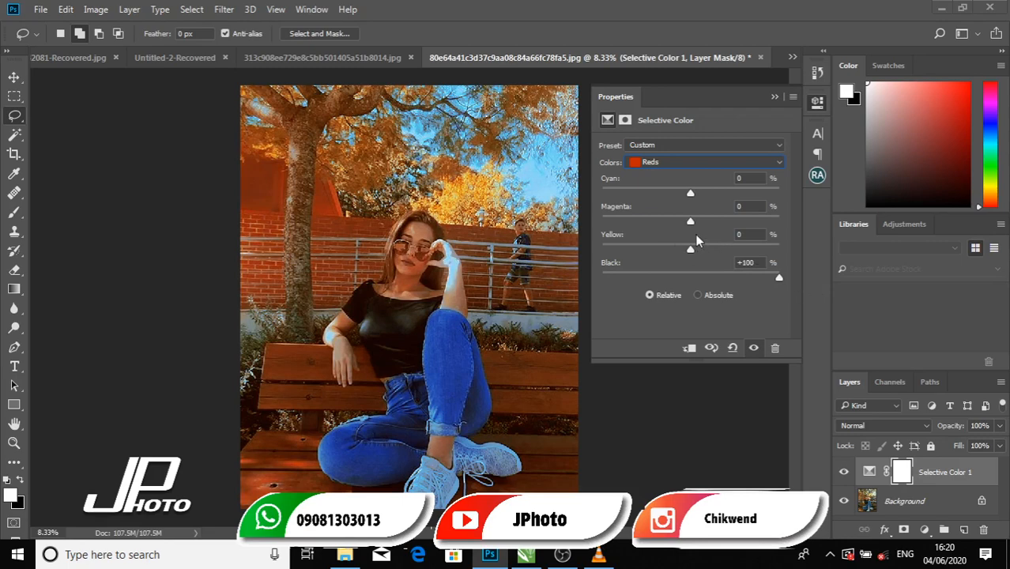
drag(691, 250, 724, 249)
drag(690, 195, 654, 204)
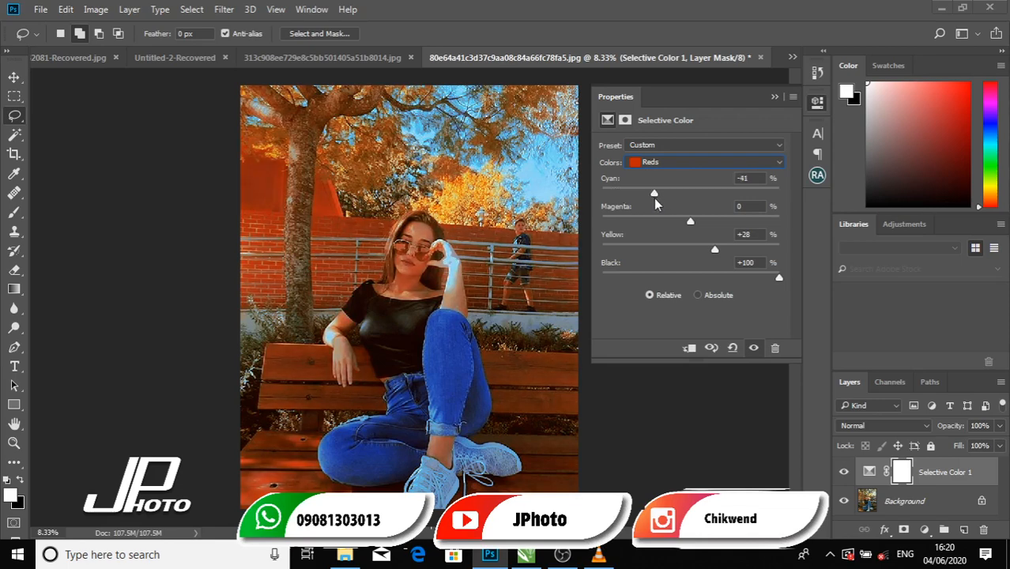
click(776, 98)
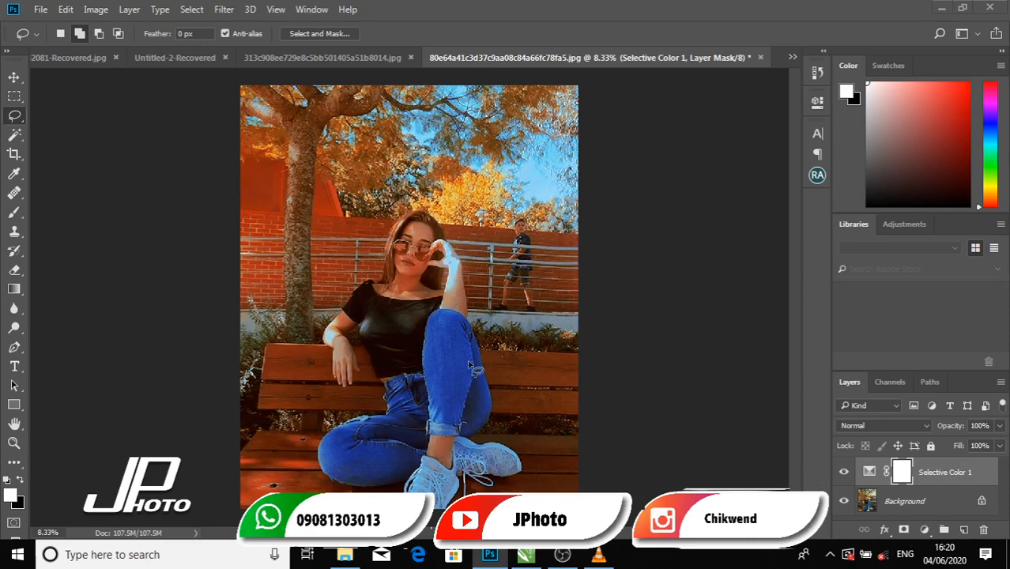
- Set up the Brush tool with a size of 400 and 100% opacity
scroll(469, 367, up, 3)
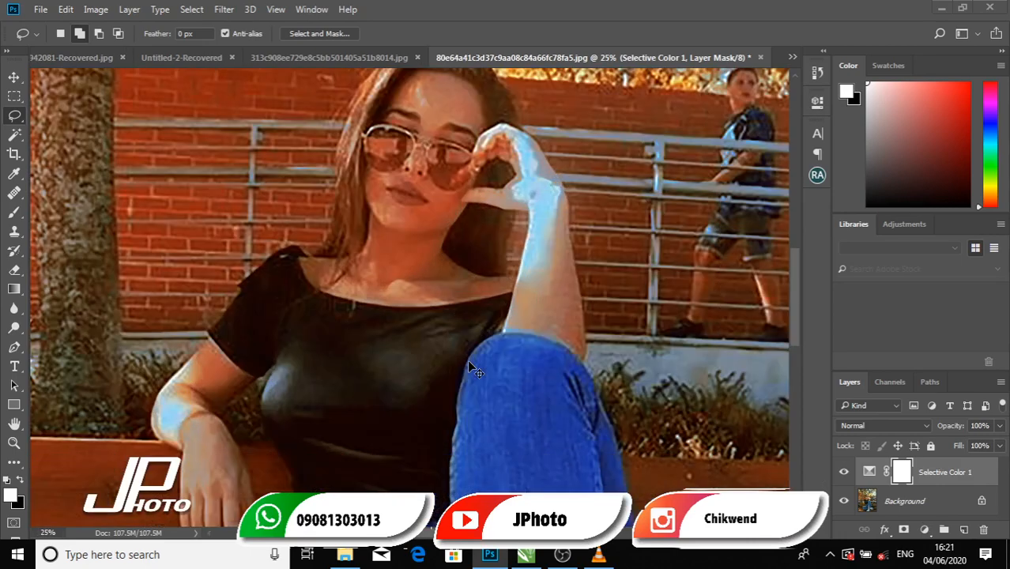
scroll(469, 367, down, 2)
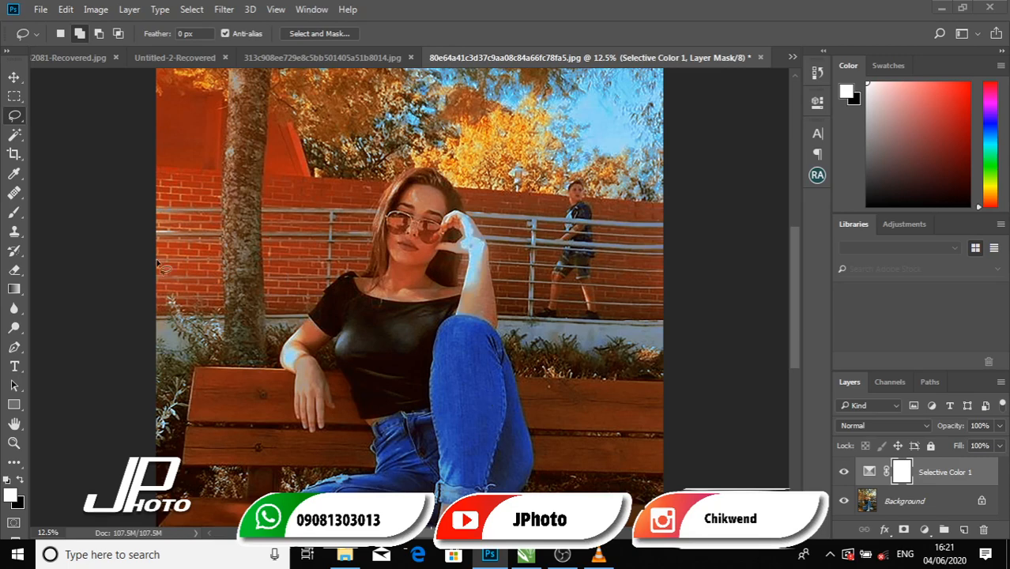
click(14, 212)
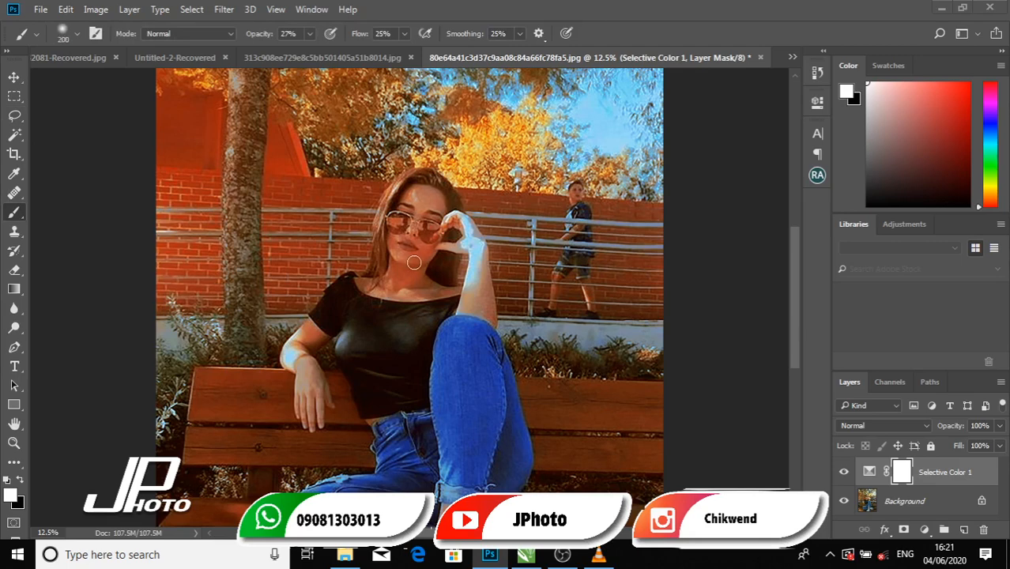
key(bracketright)
key(bracketright)
key(bracketright)
scroll(415, 234, up, 2)
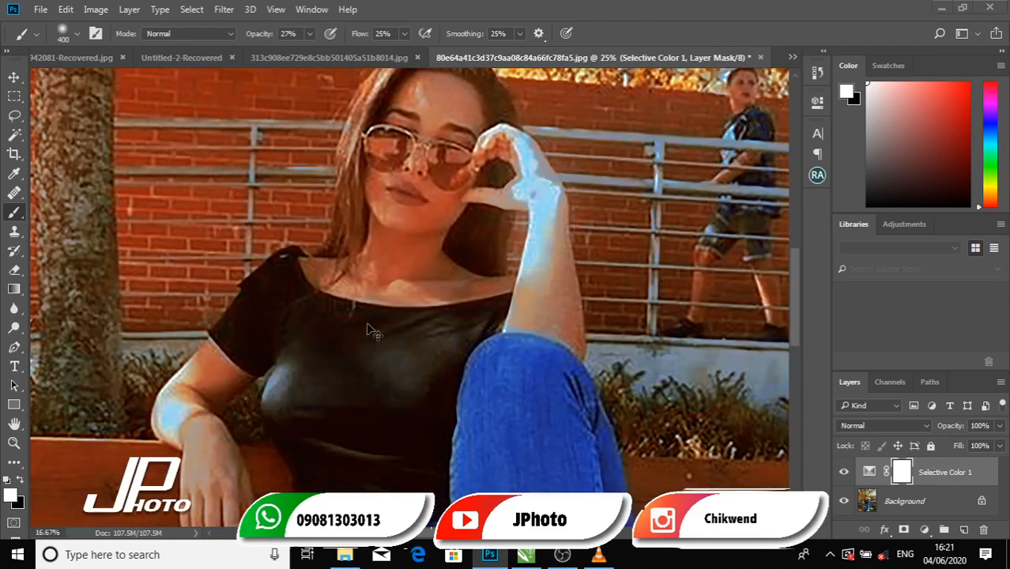
scroll(368, 324, down, 2)
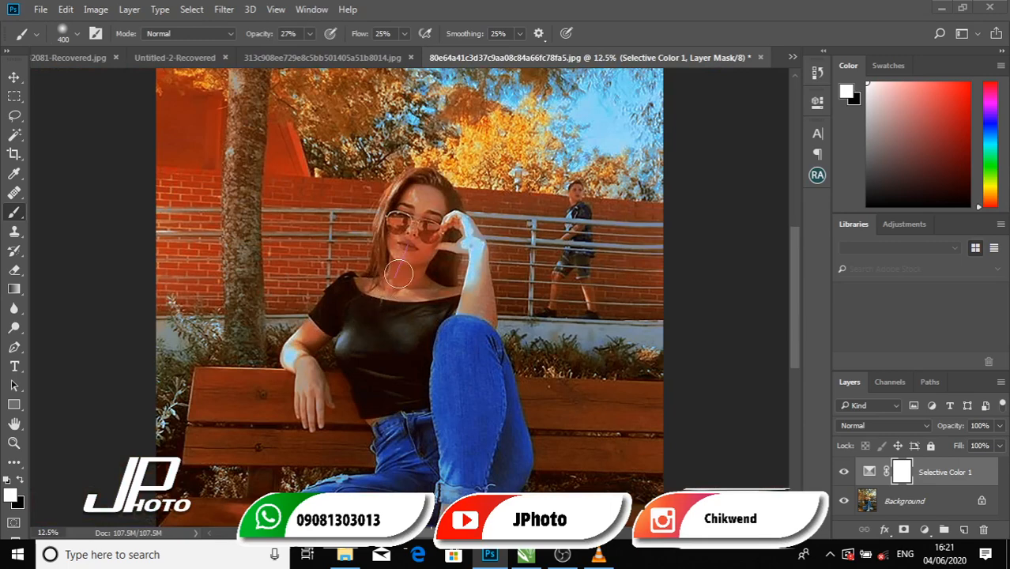
click(310, 34)
drag(309, 52, 366, 52)
- Duplicate the Background layer and merge the copy with the Selective Color 1 adjustment layer
click(931, 494)
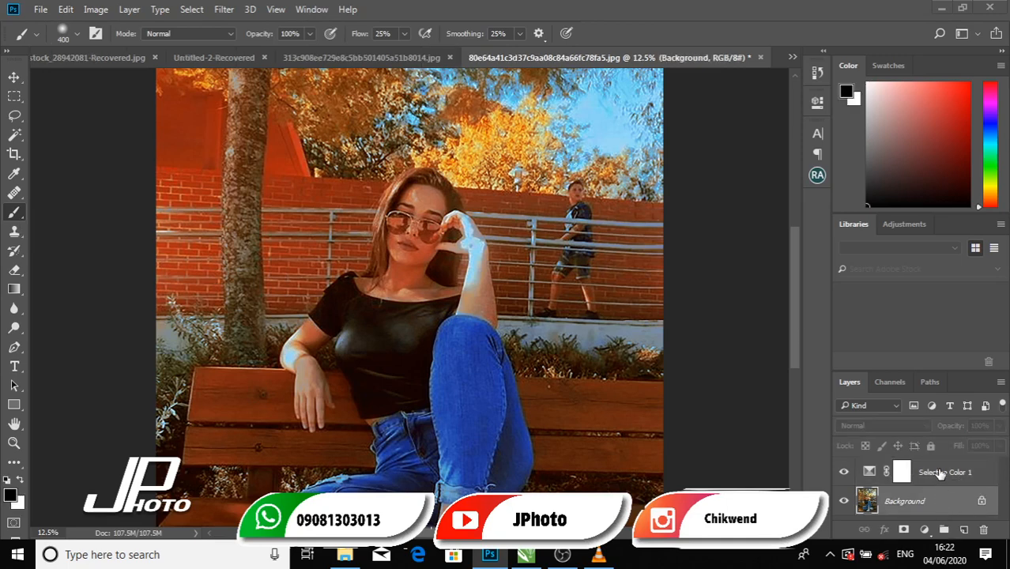
click(940, 473)
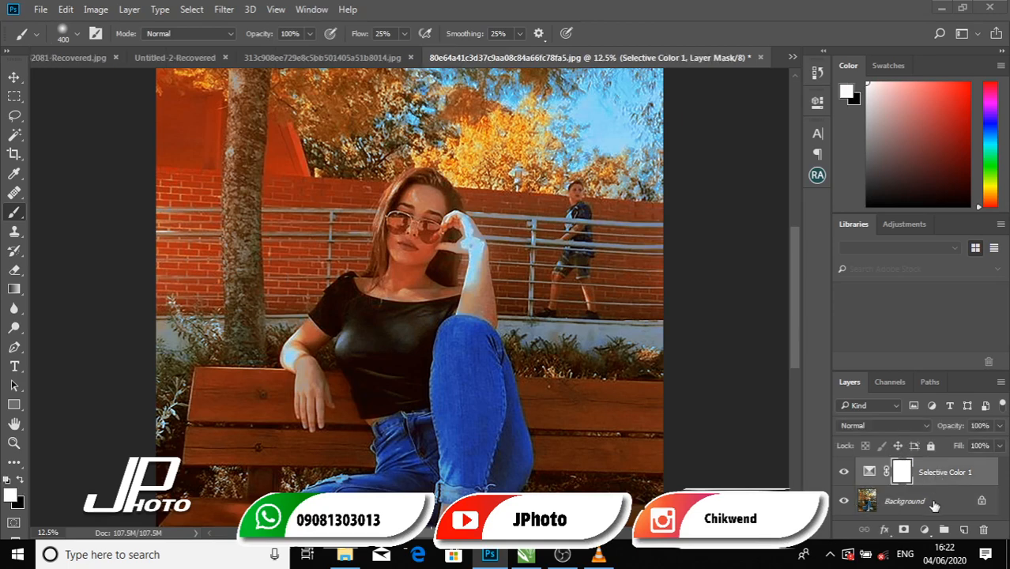
click(934, 506)
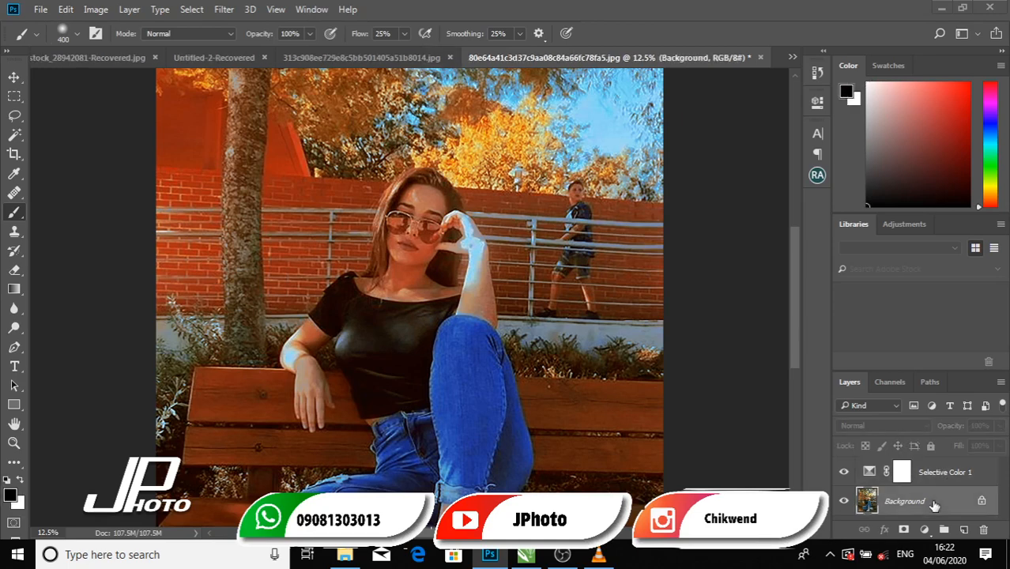
key(ctrl+j)
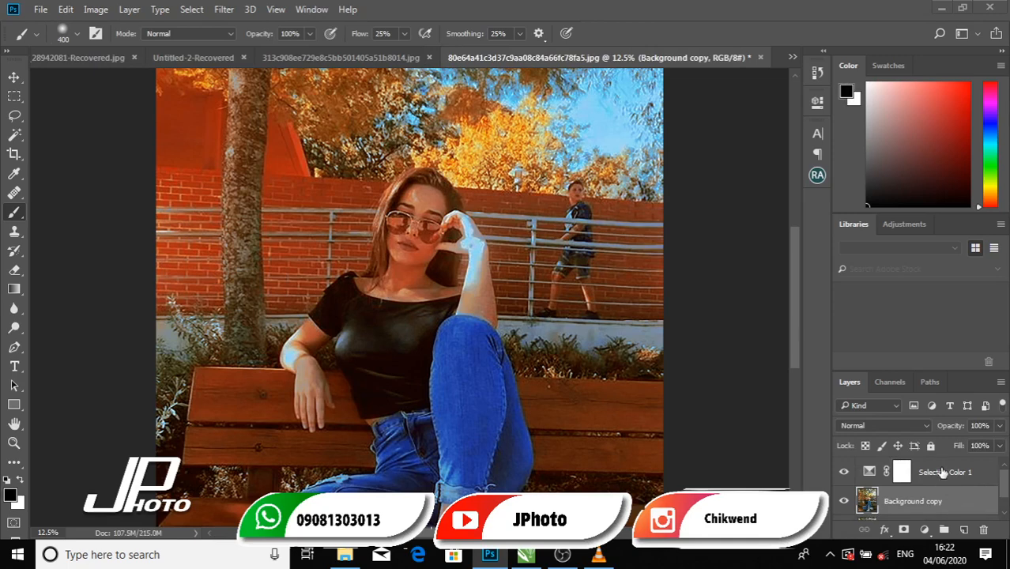
click(942, 472)
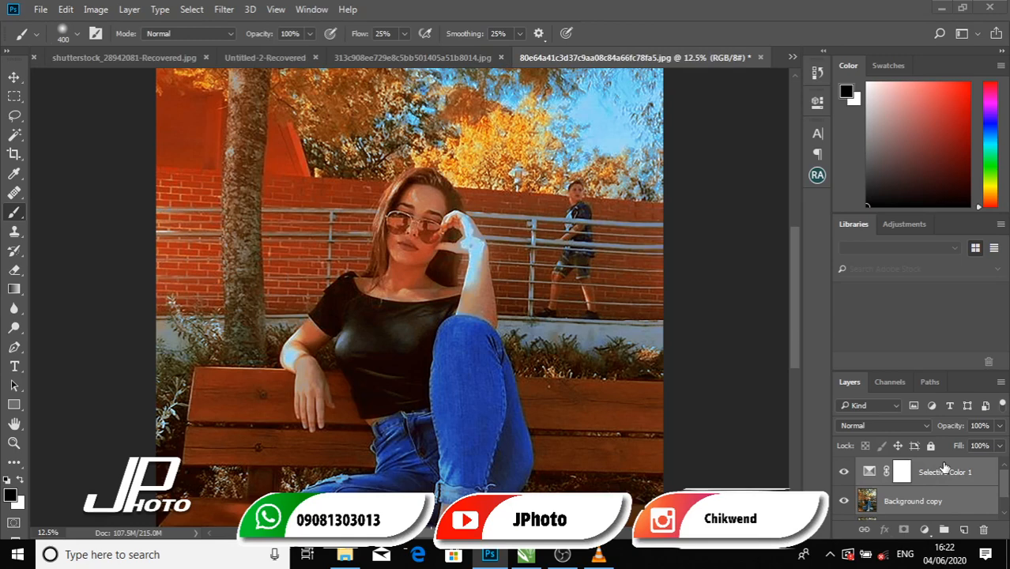
right_click(945, 468)
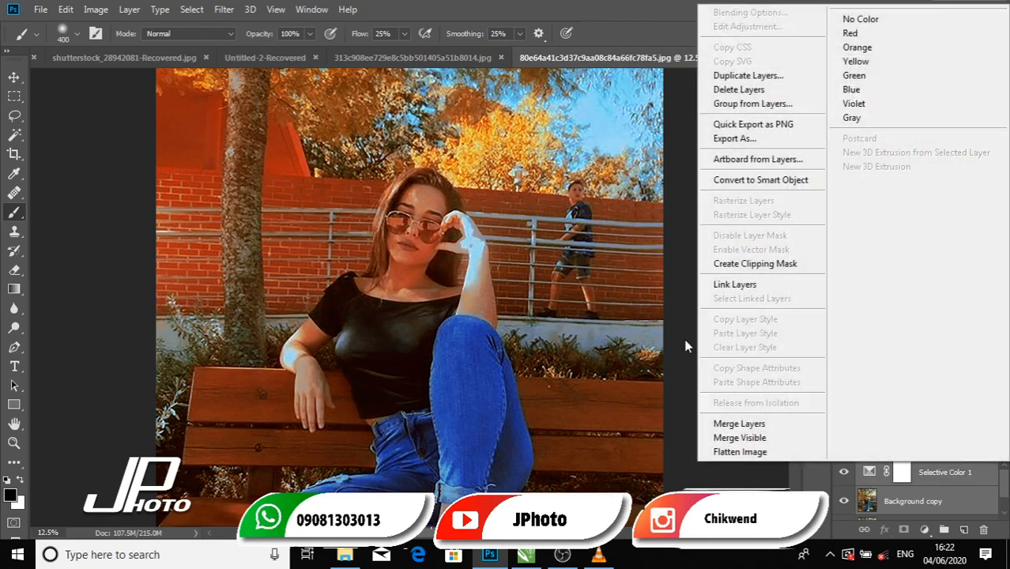
click(752, 429)
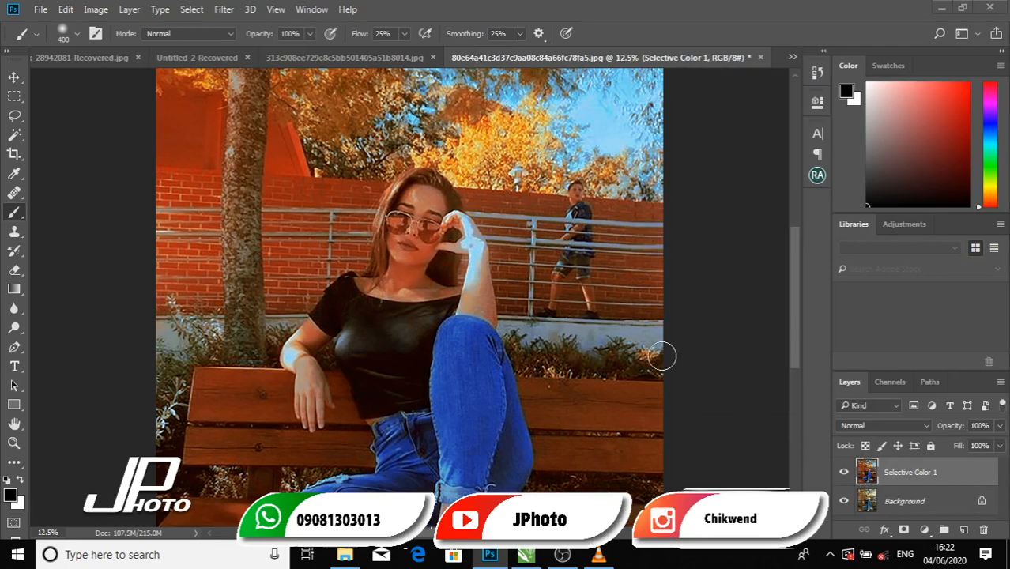
- Duplicate the Background layer again beneath the merged color layer and make the merged layer active
click(898, 503)
key(ctrl+j)
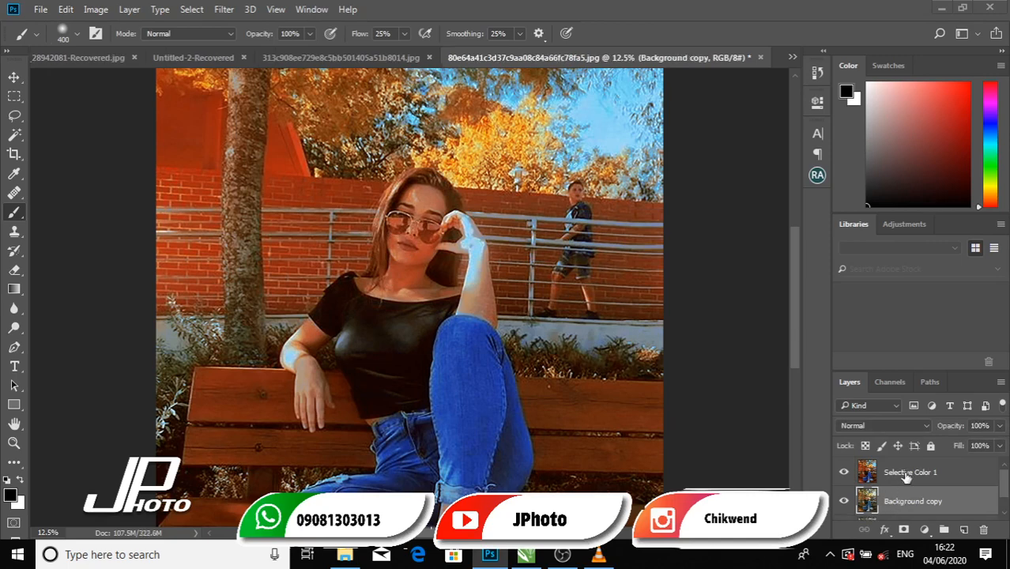
click(907, 473)
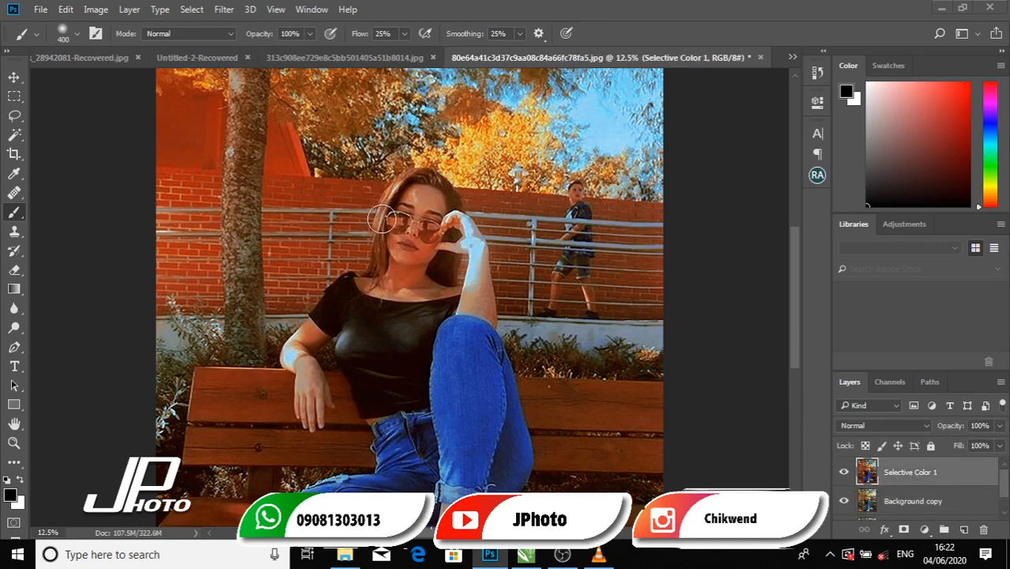
- Erase the graded layer over the woman's face, neck and arms with a size 400 soft Eraser
key(e)
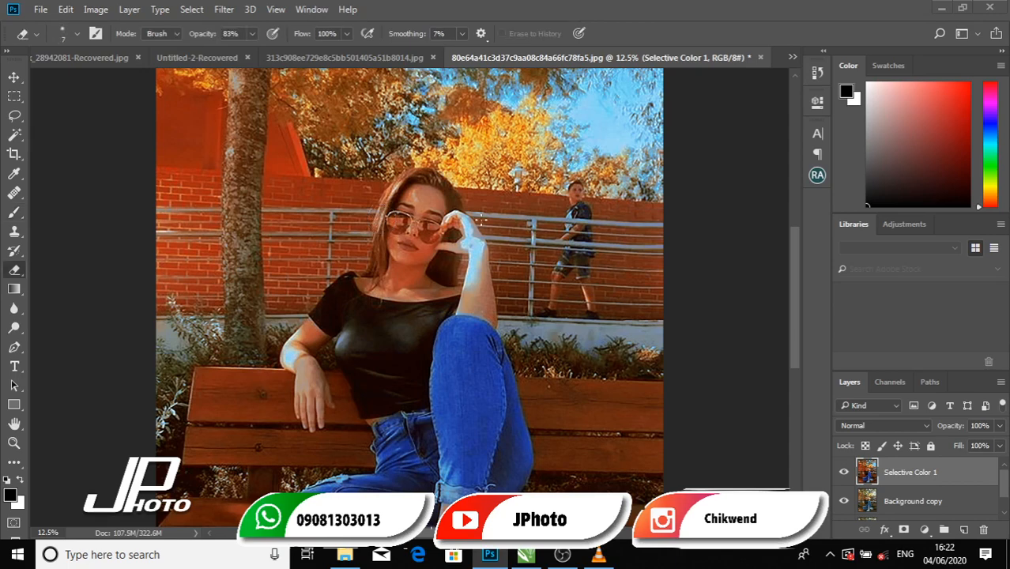
key(bracketright)
key(bracketright)
key(bracketright)
key(bracketright)
key(bracketright)
key(bracketright)
mouse_move(415, 228)
mouse_down()
mouse_move(401, 270)
mouse_move(403, 211)
mouse_up()
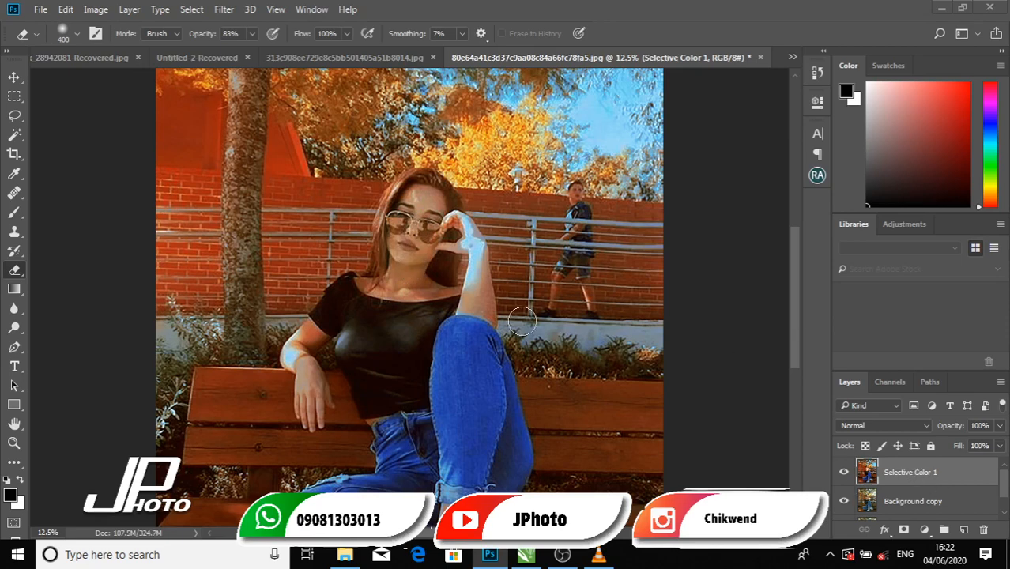
mouse_move(407, 265)
mouse_down()
mouse_move(368, 289)
mouse_move(429, 302)
mouse_move(448, 291)
mouse_move(495, 296)
mouse_move(481, 300)
mouse_move(480, 315)
mouse_move(478, 269)
mouse_move(485, 314)
mouse_up()
mouse_move(321, 374)
mouse_down()
mouse_move(309, 340)
mouse_move(300, 347)
mouse_move(308, 333)
mouse_move(320, 342)
mouse_move(298, 396)
mouse_move(309, 396)
mouse_move(313, 424)
mouse_move(316, 395)
mouse_move(295, 360)
mouse_move(319, 325)
mouse_up()
- Refine the erasing around the woman's hair, neck, raised arm and bare ankle with the Eraser at size 200
key(bracketleft)
key(bracketleft)
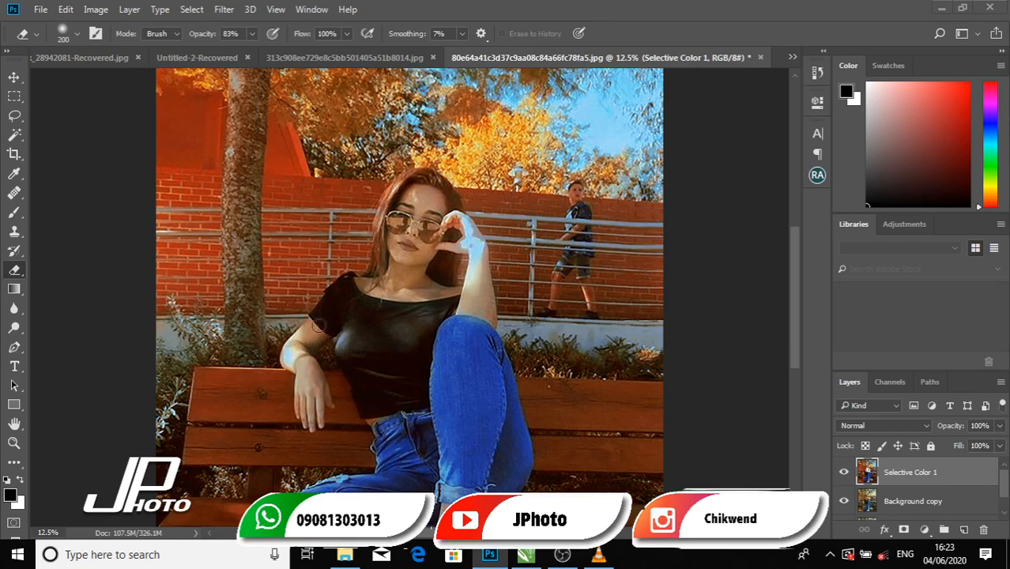
mouse_move(395, 277)
mouse_down()
mouse_move(424, 173)
mouse_move(448, 195)
mouse_move(456, 223)
mouse_move(433, 247)
mouse_move(441, 240)
mouse_move(444, 269)
mouse_move(456, 273)
mouse_move(434, 275)
mouse_move(448, 274)
mouse_move(424, 303)
mouse_move(446, 295)
mouse_move(435, 296)
mouse_move(484, 326)
mouse_up()
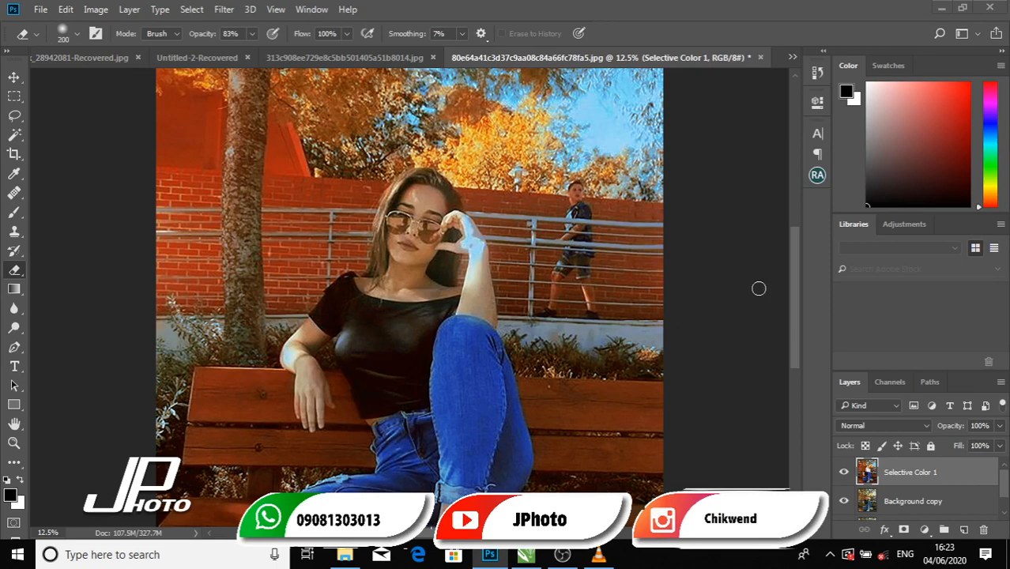
drag(795, 301, 795, 330)
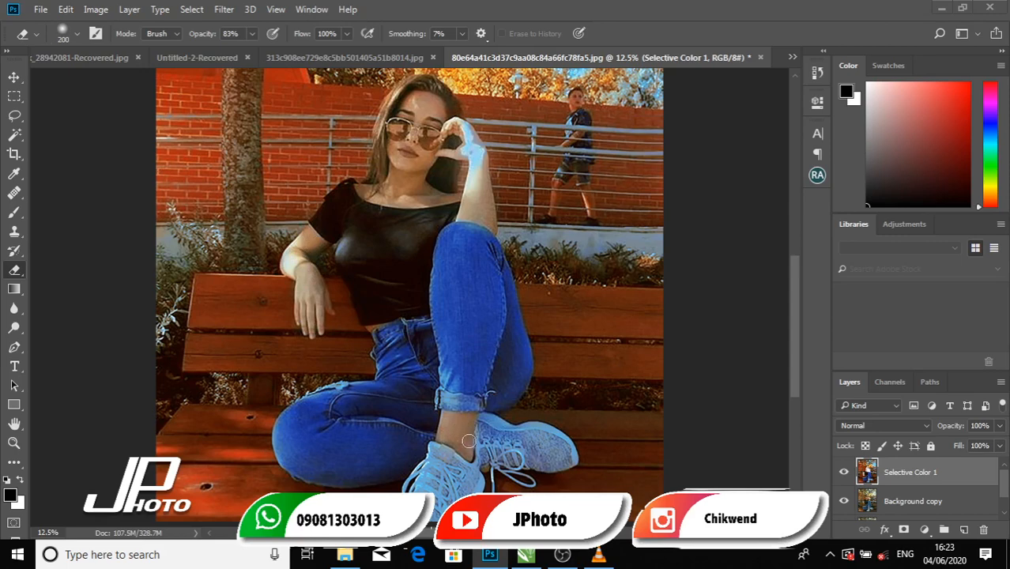
drag(405, 177, 466, 204)
key(ctrl+minus)
key(ctrl+minus)
key(ctrl+plus)
key(ctrl+plus)
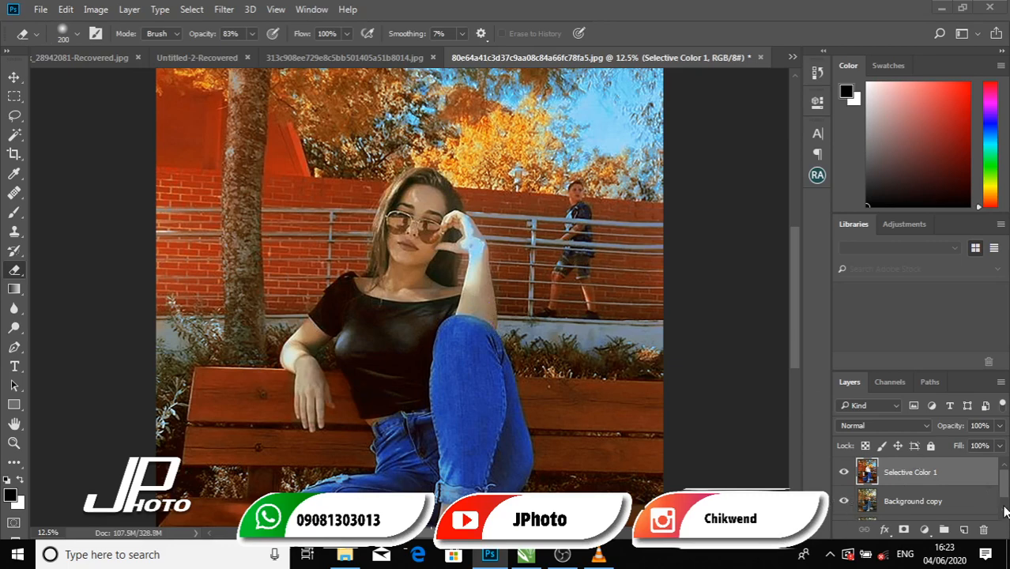
- Toggle the visibility of the graded layer and the Background copy to examine the erased skin areas
scroll(994, 508, down, 1)
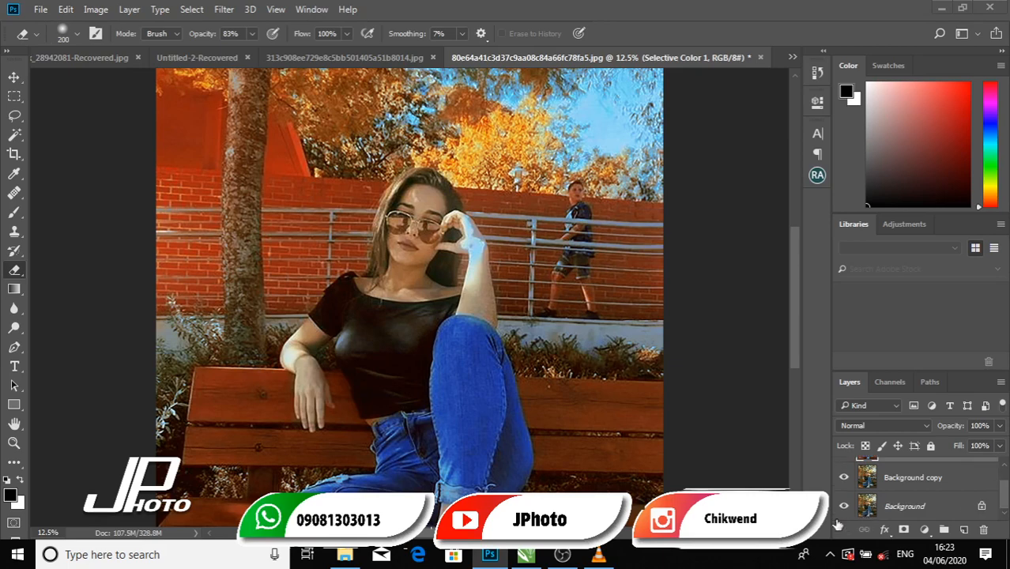
scroll(994, 474, up, 1)
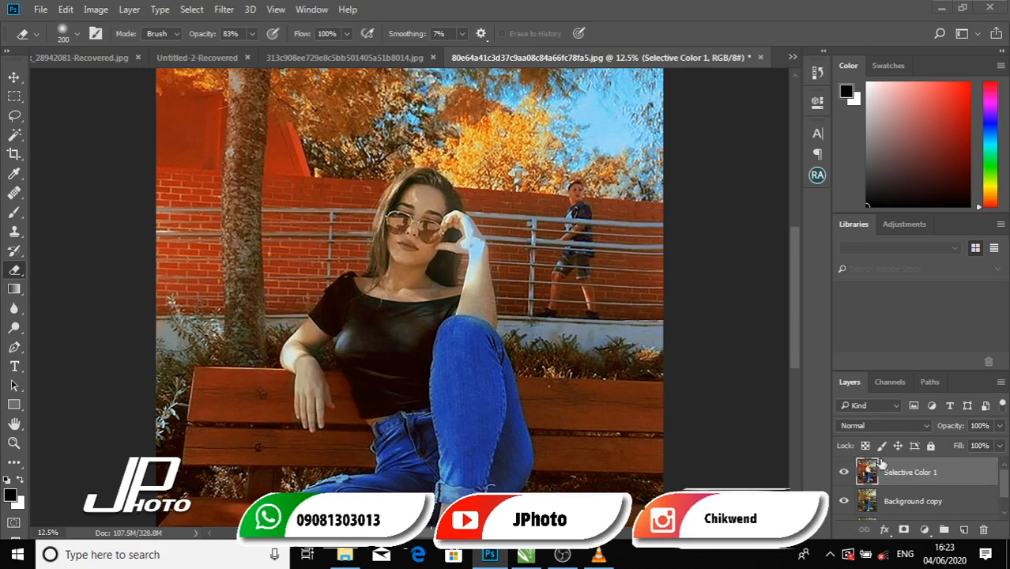
click(844, 472)
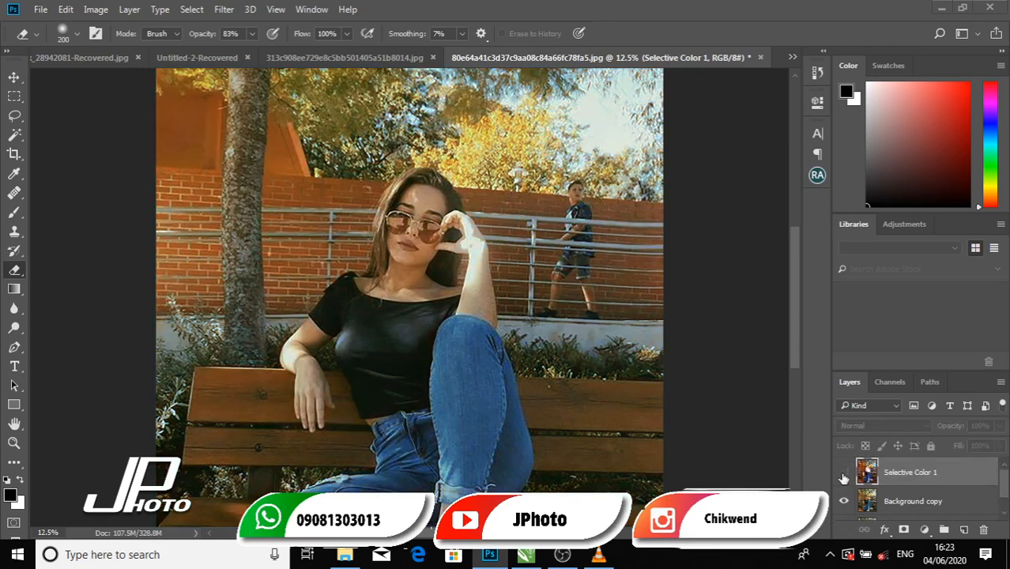
click(843, 472)
click(843, 501)
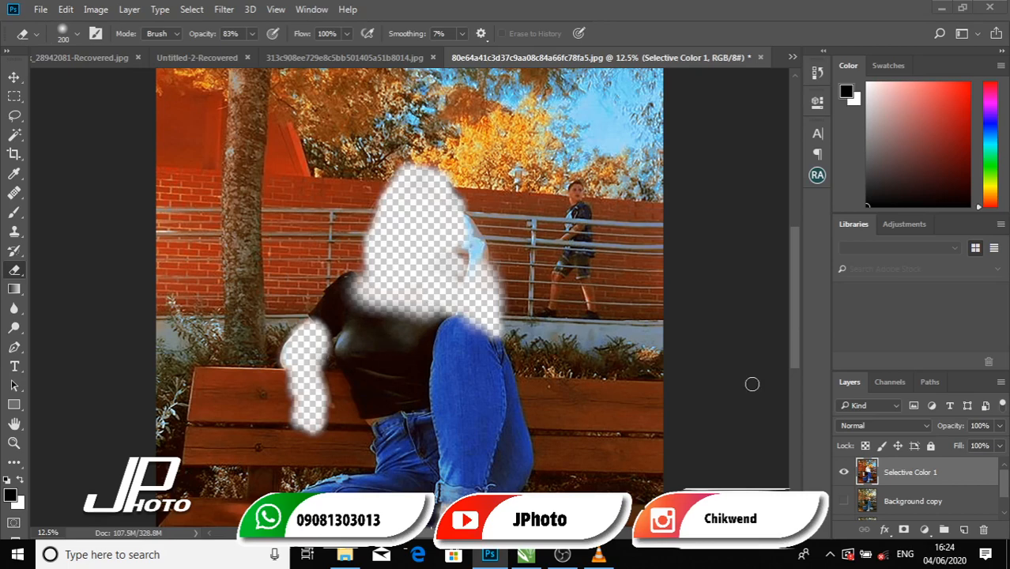
click(852, 504)
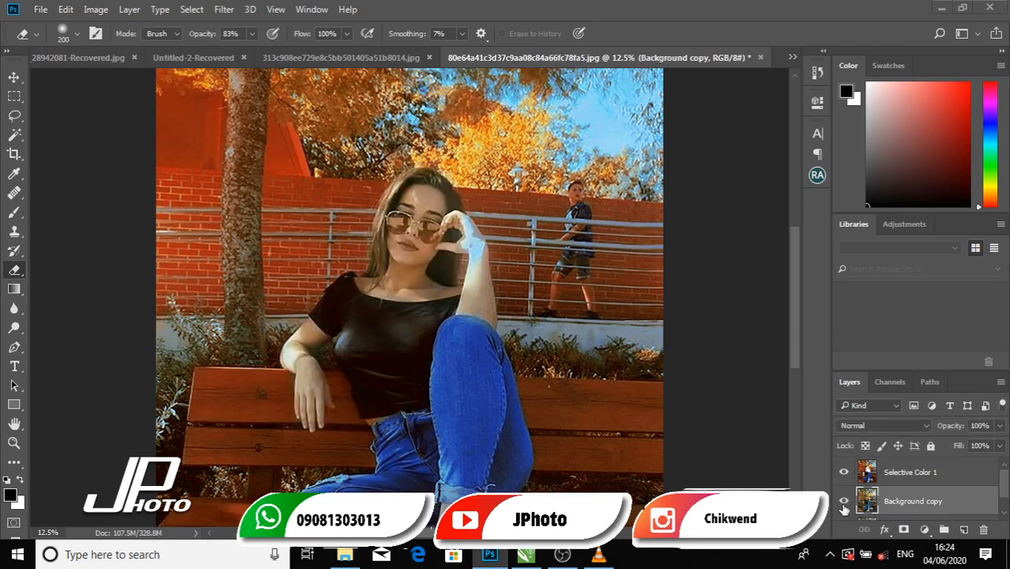
- Try to erase the blue cast from the woman's raised hand on the graded layer and undo it
click(972, 482)
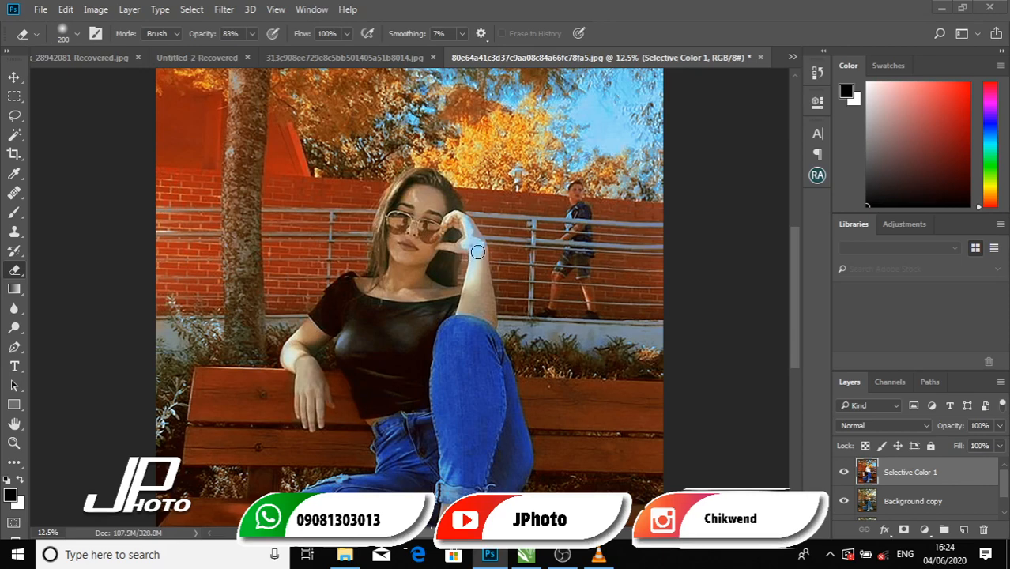
click(474, 233)
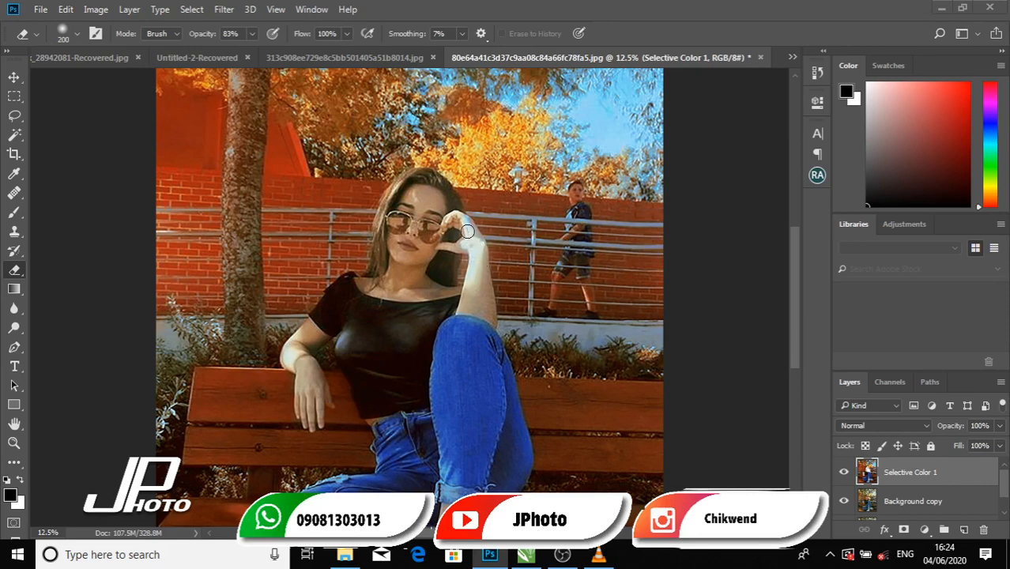
key(ctrl+z)
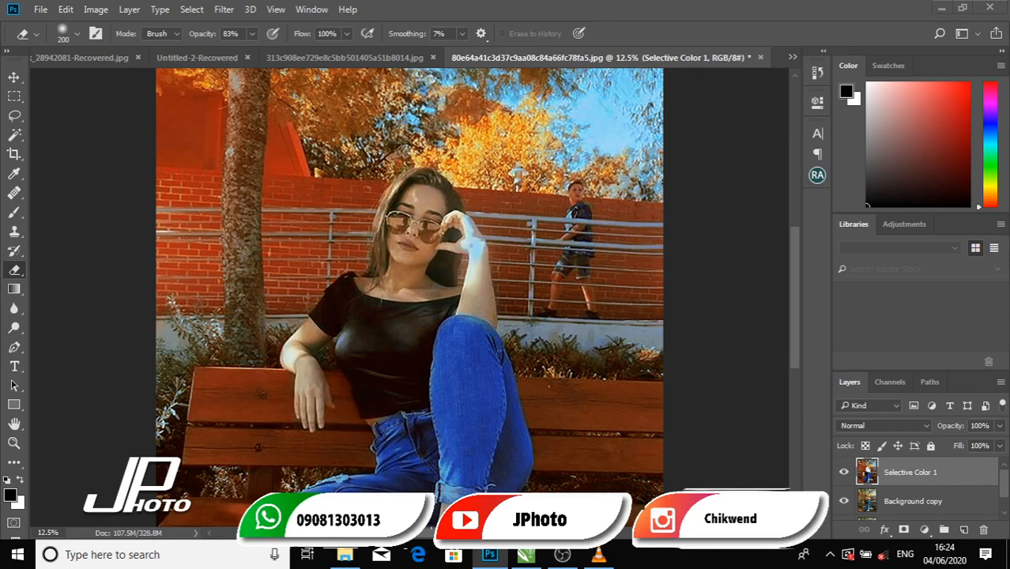
- Merge the Selective Color 1 and Background copy layers into one layer
ctrl+click(946, 499)
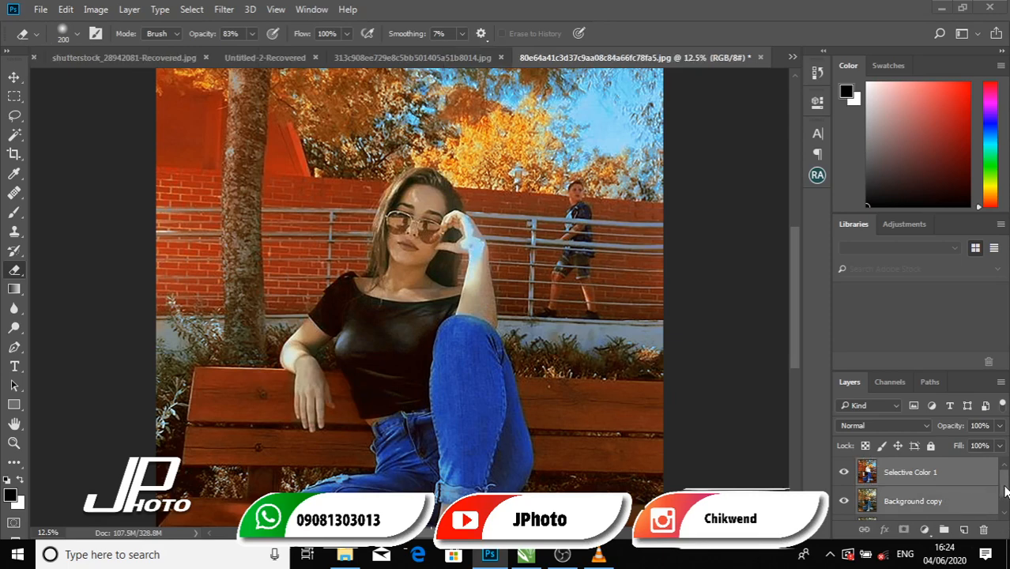
drag(1005, 491, 1008, 475)
key(ctrl+e)
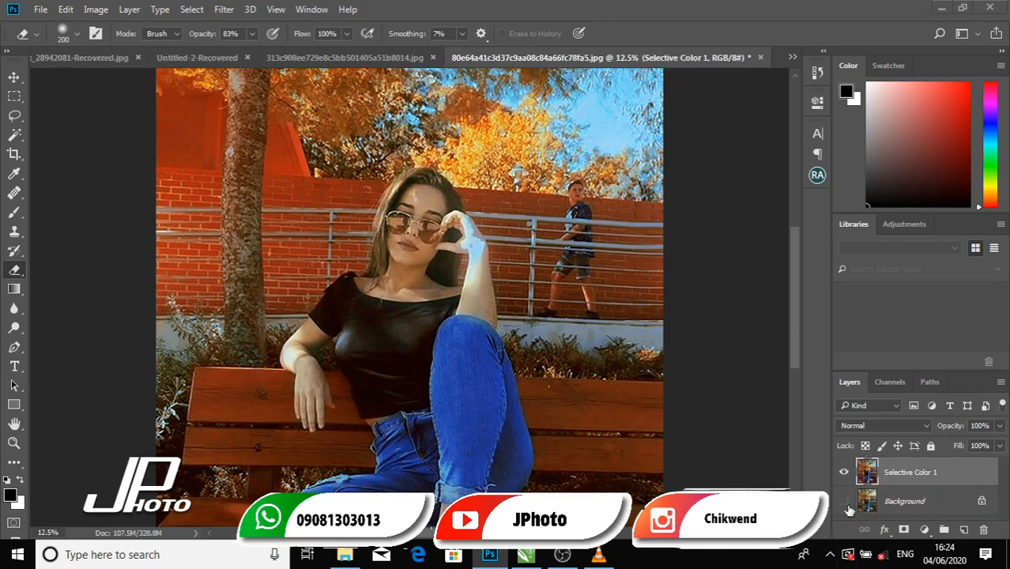
- Open the SkinFiner filter for the merged layer and set the skin mask tolerance to 79 and feather to 13
click(222, 10)
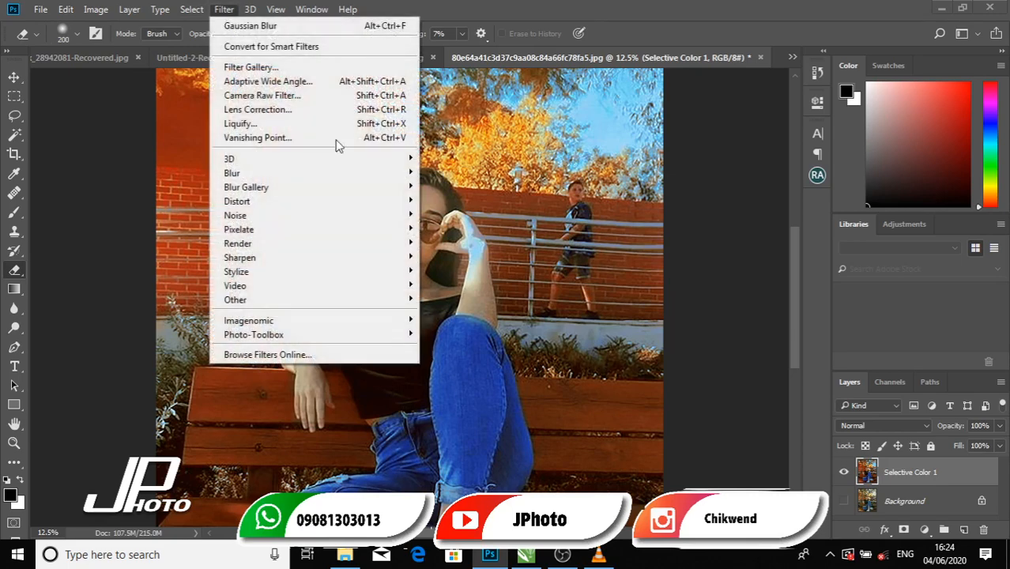
mouse_move(405, 333)
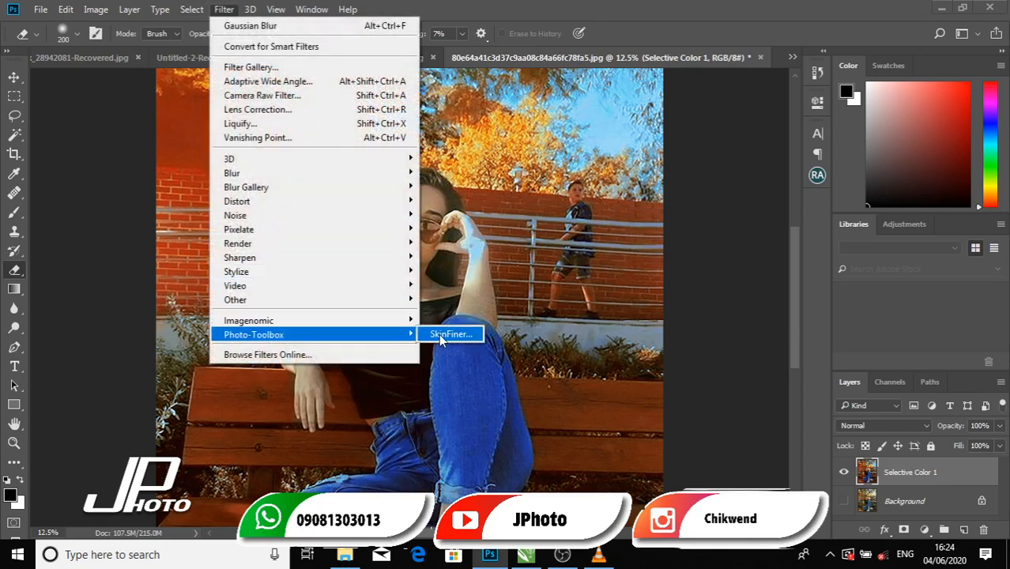
click(439, 334)
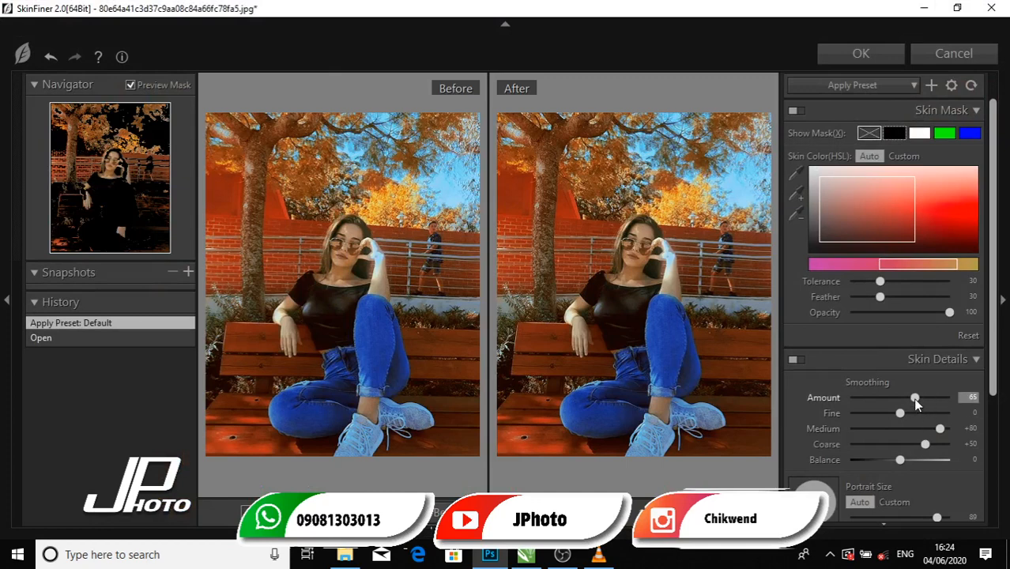
drag(880, 281, 863, 301)
- Set the SkinFiner smoothing amount to 100 and the fine smoothing to -51
drag(915, 398, 875, 414)
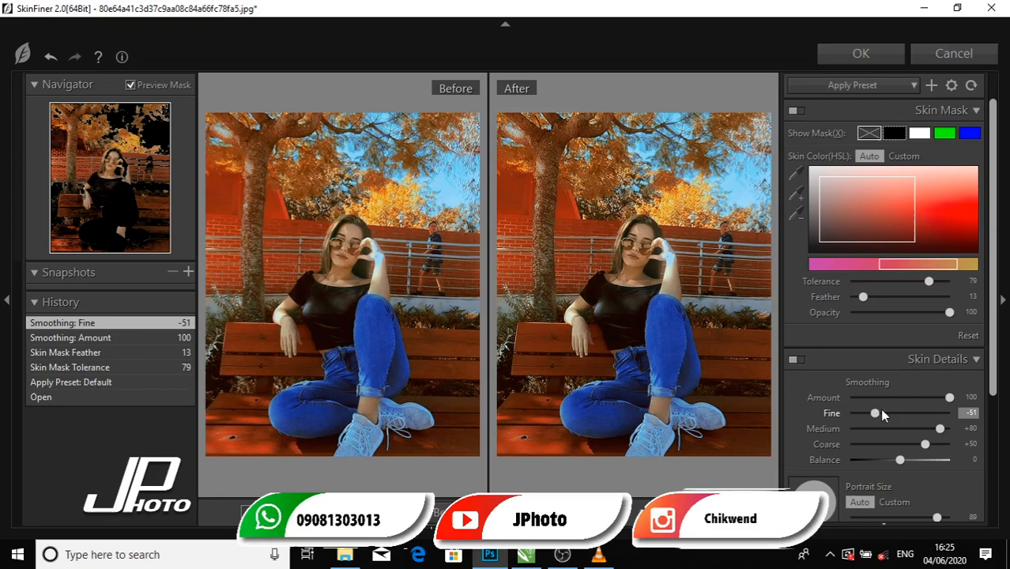
click(999, 387)
click(994, 382)
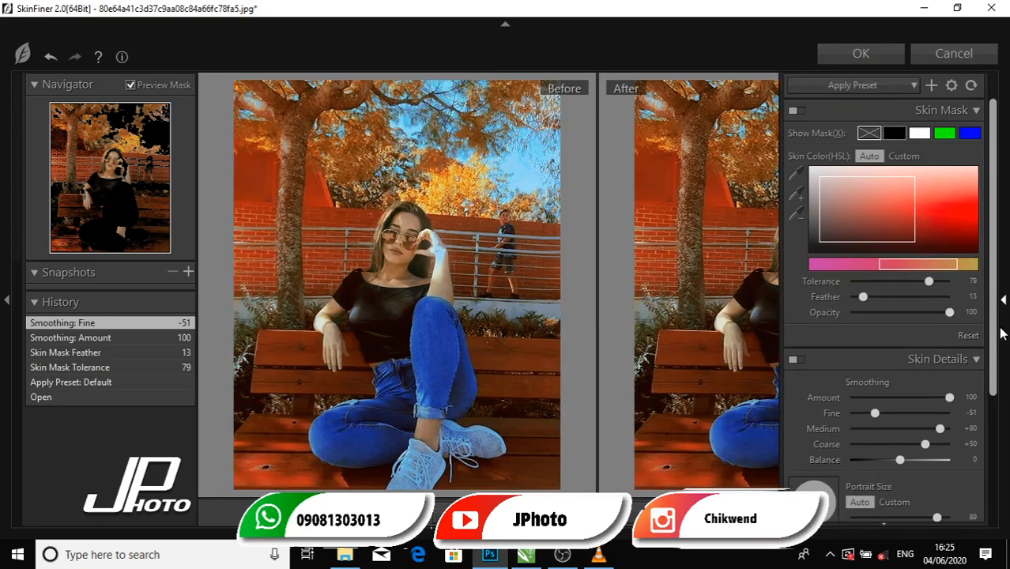
- Set the SkinFiner skin tone saturation to +24 and brightness to +12
scroll(995, 395, down, 2)
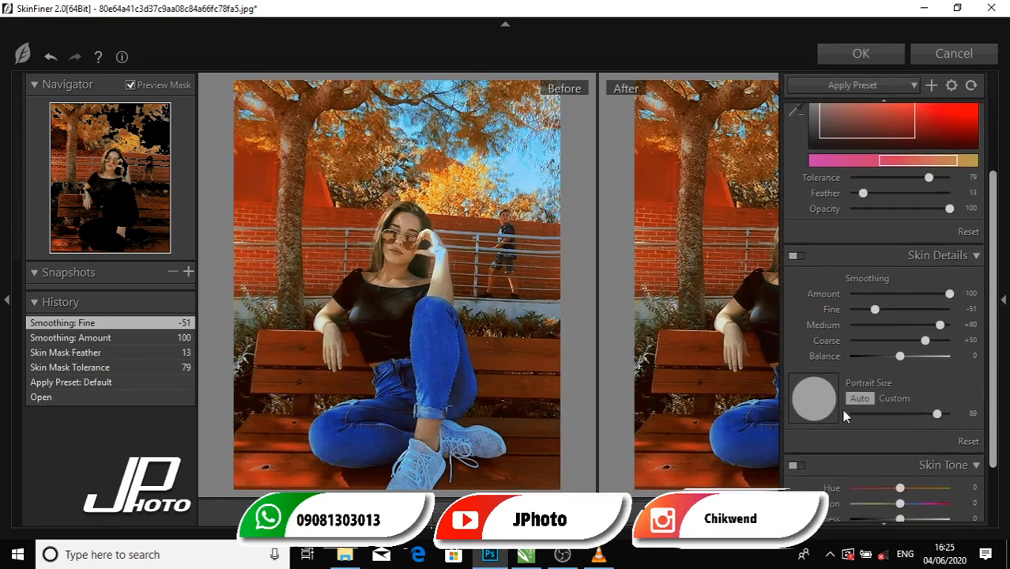
mouse_move(992, 402)
scroll(990, 459, down, 3)
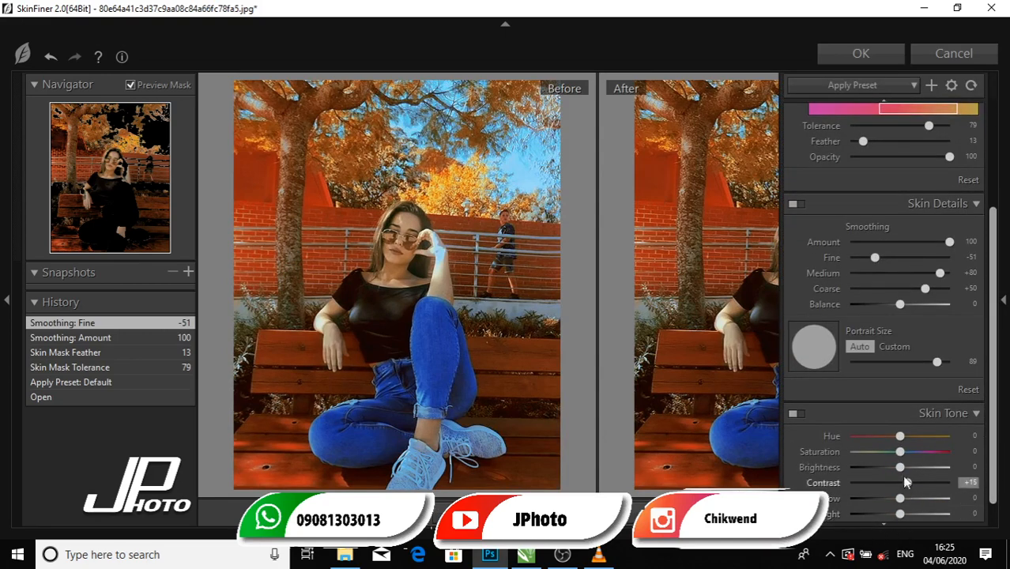
mouse_move(902, 454)
mouse_down()
mouse_move(930, 457)
mouse_move(913, 457)
mouse_up()
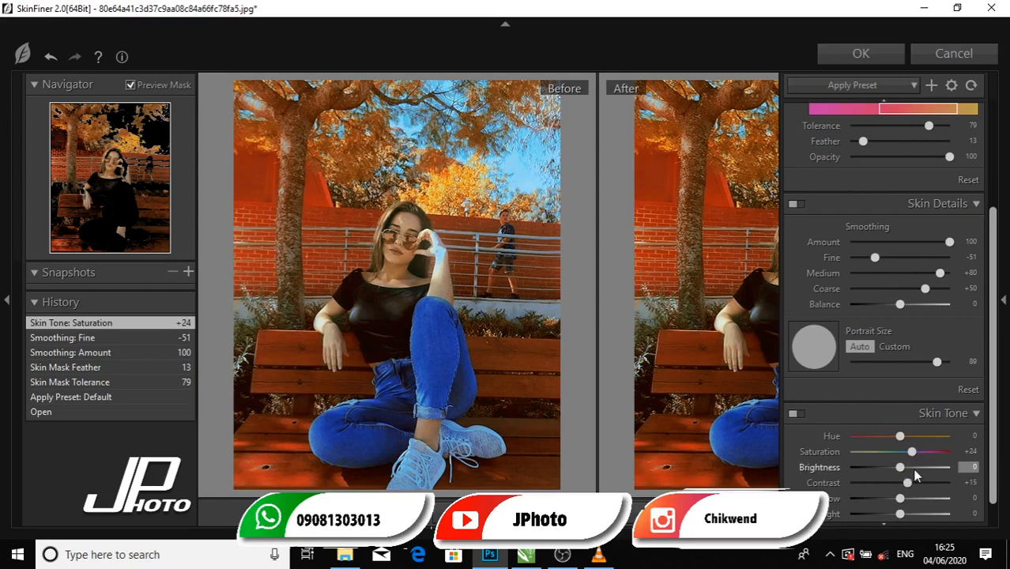
drag(900, 468, 906, 470)
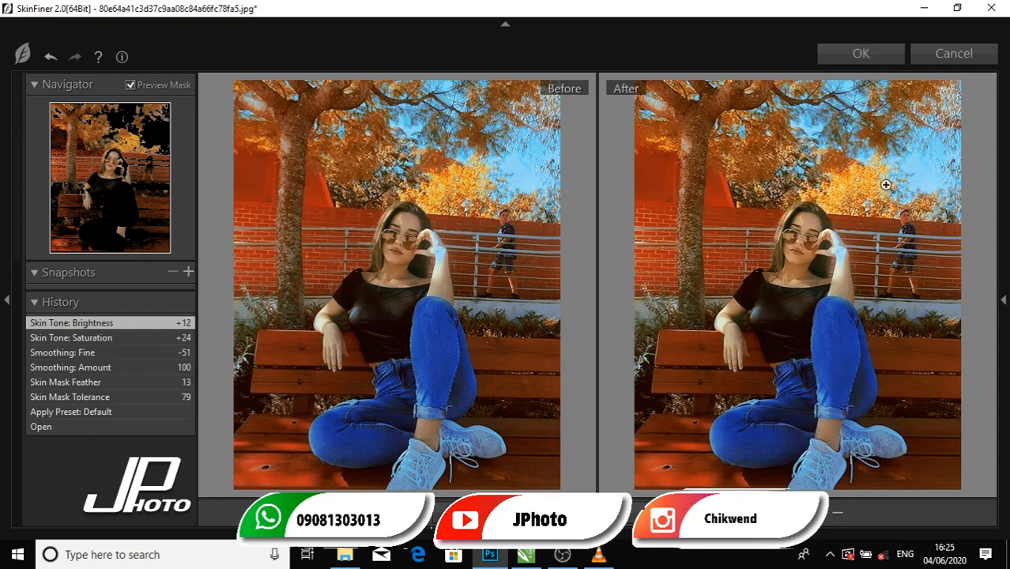
- Set the skin tone shadow to -29 and highlight to +25, and apply the SkinFiner filter to the photo
mouse_move(1006, 348)
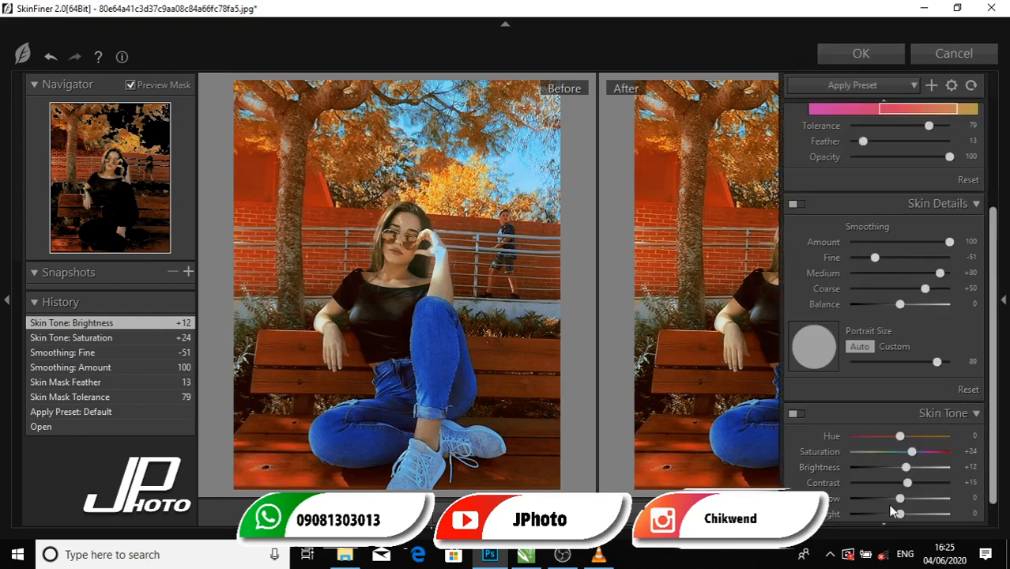
mouse_move(903, 500)
mouse_down()
mouse_move(888, 501)
mouse_move(914, 510)
mouse_up()
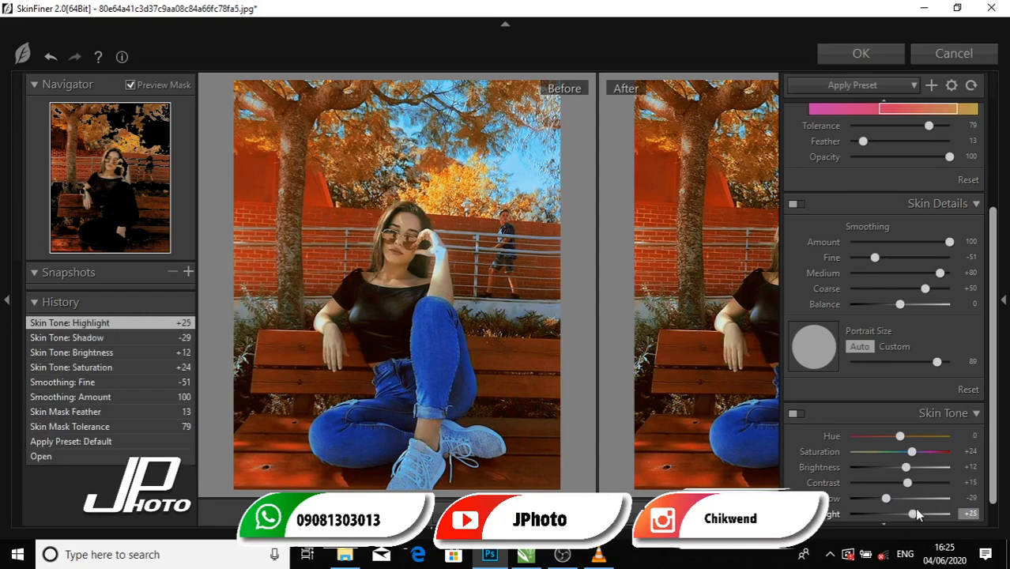
click(850, 61)
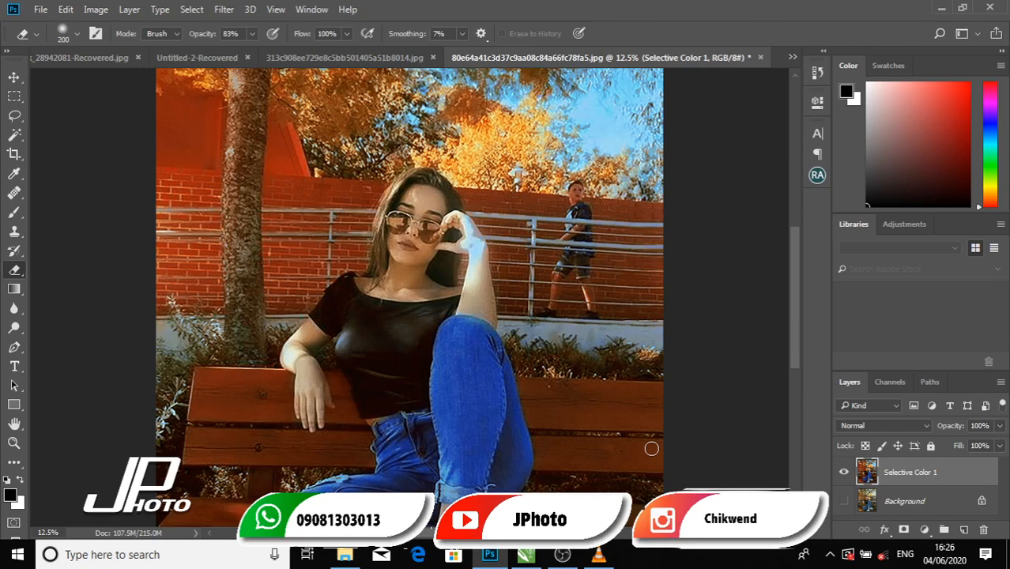
- Make the Background layer visible and hide and reshow the Selective Color 1 layer to compare the original with the grade
key(ctrl+minus)
key(ctrl+minus)
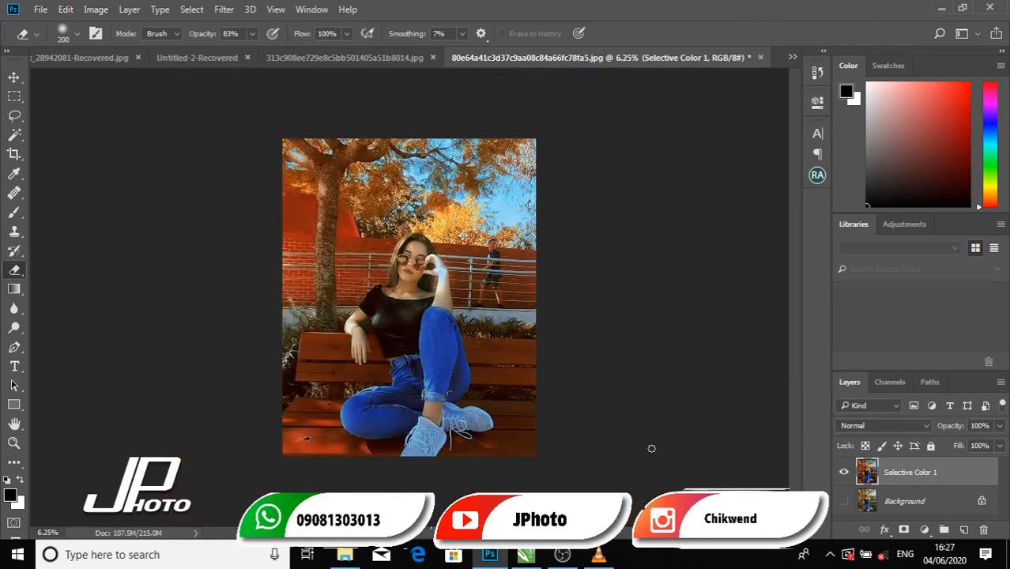
click(844, 500)
click(845, 473)
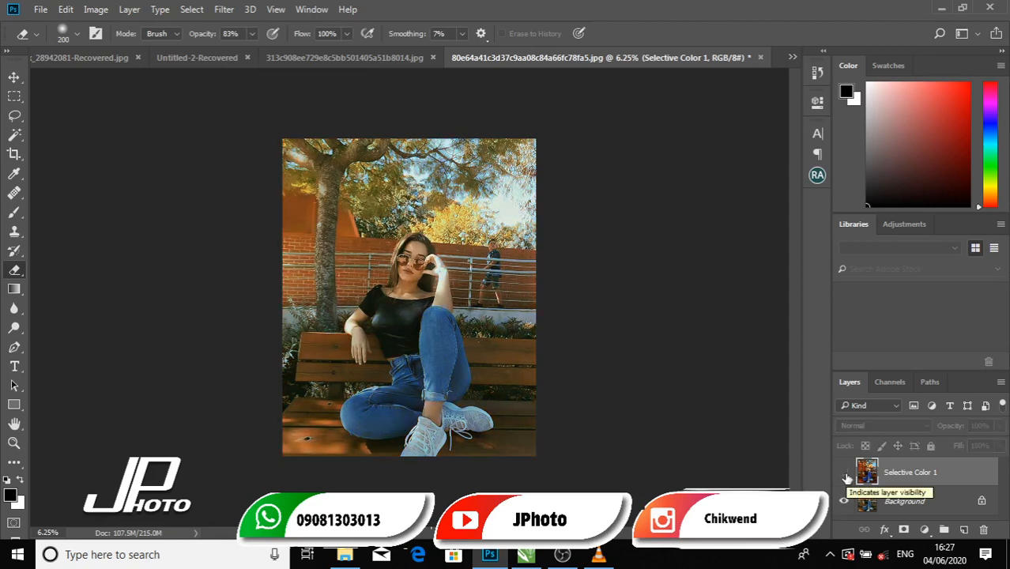
click(845, 473)
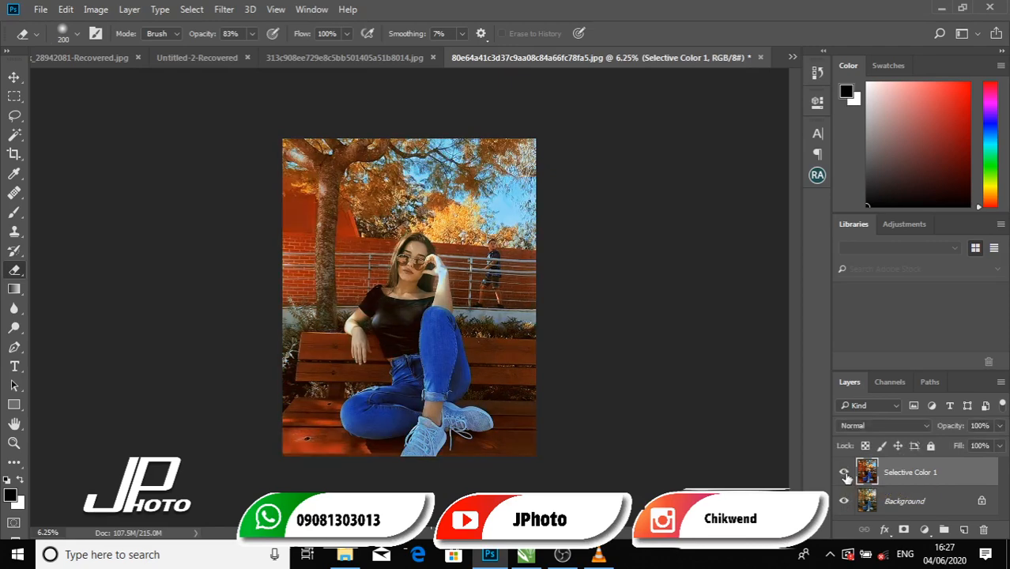
- Compare the woman's skin and surroundings up close with the Selective Color 1 layer hidden and shown
key(ctrl+plus)
key(ctrl+plus)
key(ctrl+plus)
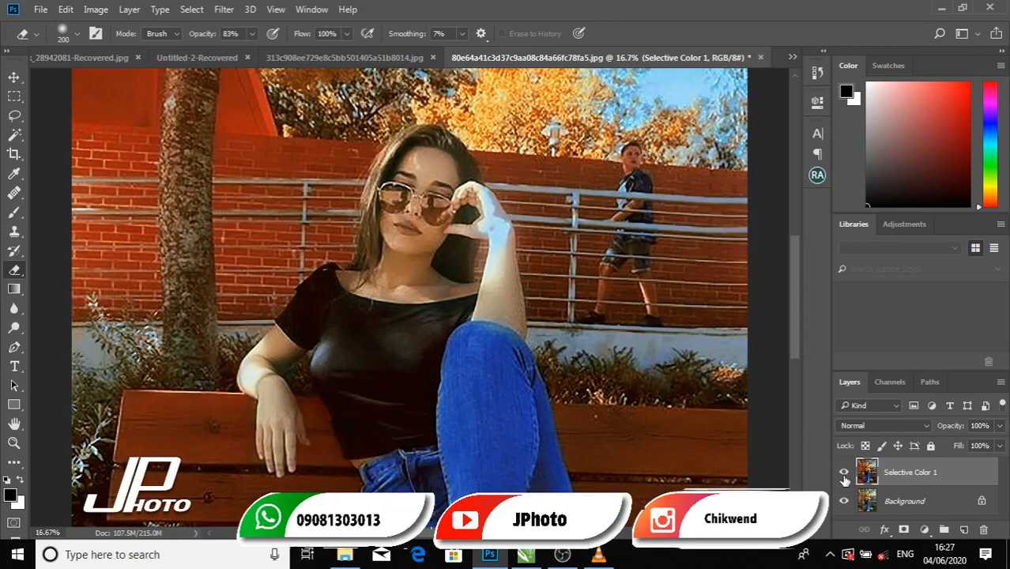
click(844, 473)
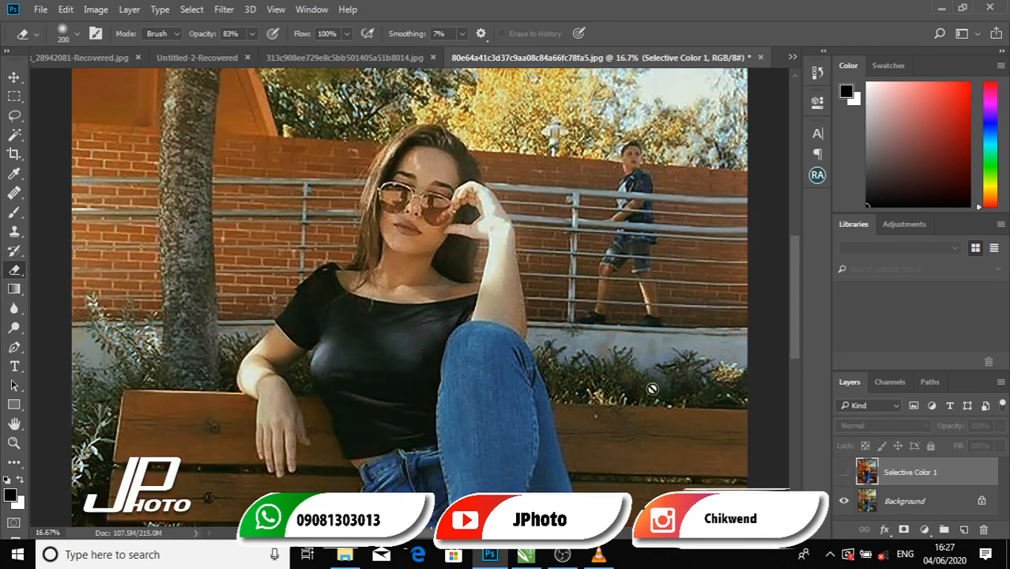
click(844, 473)
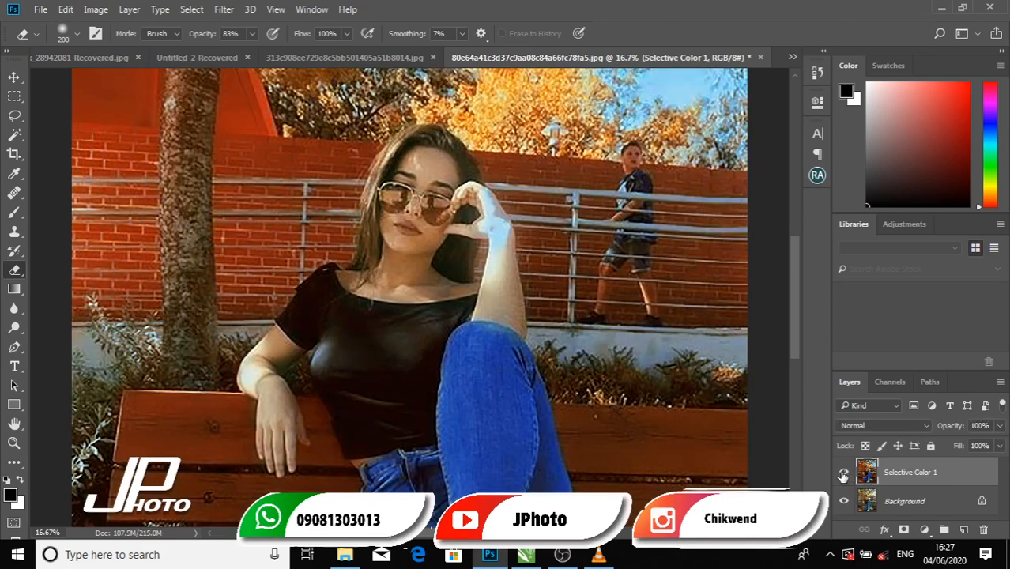
- Compare the whole portrait before and after grading by repeatedly switching the Selective Color 1 layer off and on
scroll(598, 336, down, 2)
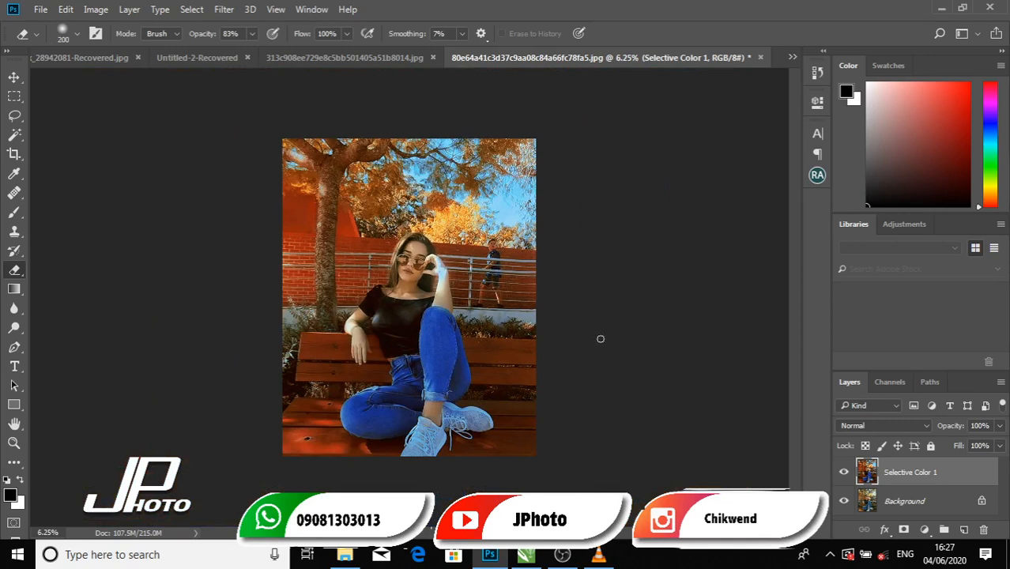
click(843, 473)
click(845, 473)
click(843, 474)
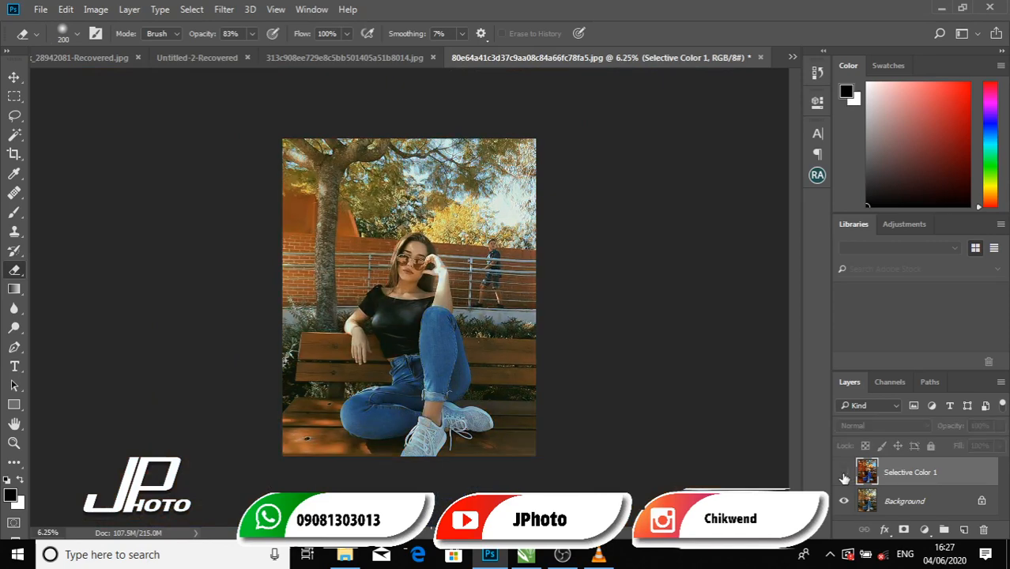
click(844, 474)
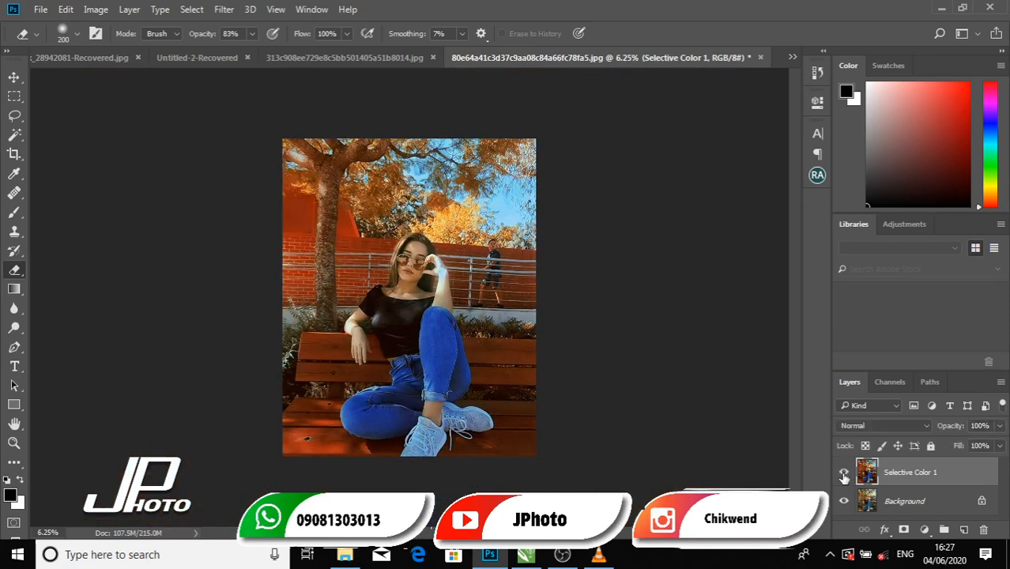
click(844, 475)
click(844, 475)
key(ctrl+plus)
key(ctrl+plus)
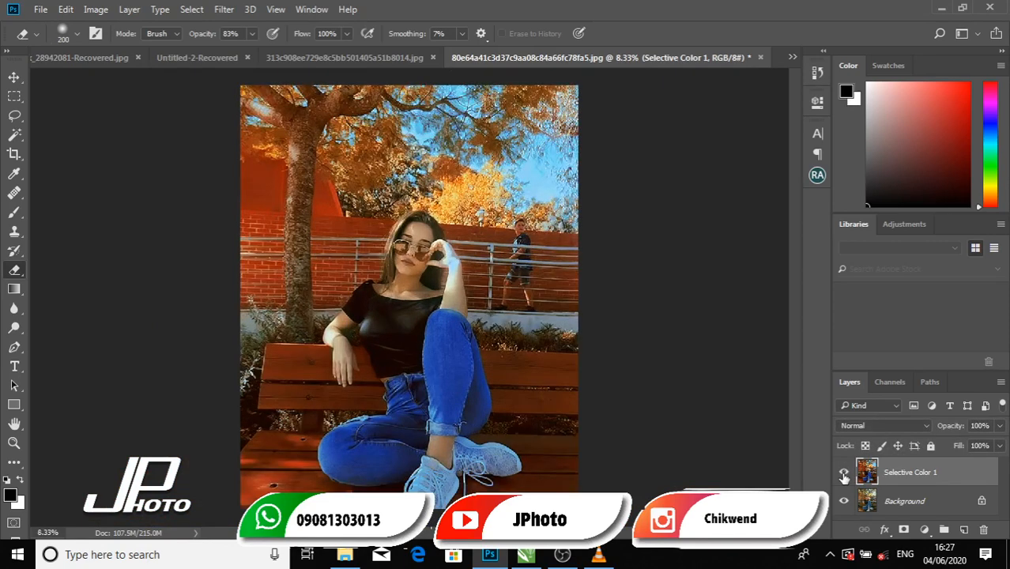
click(845, 474)
click(845, 474)
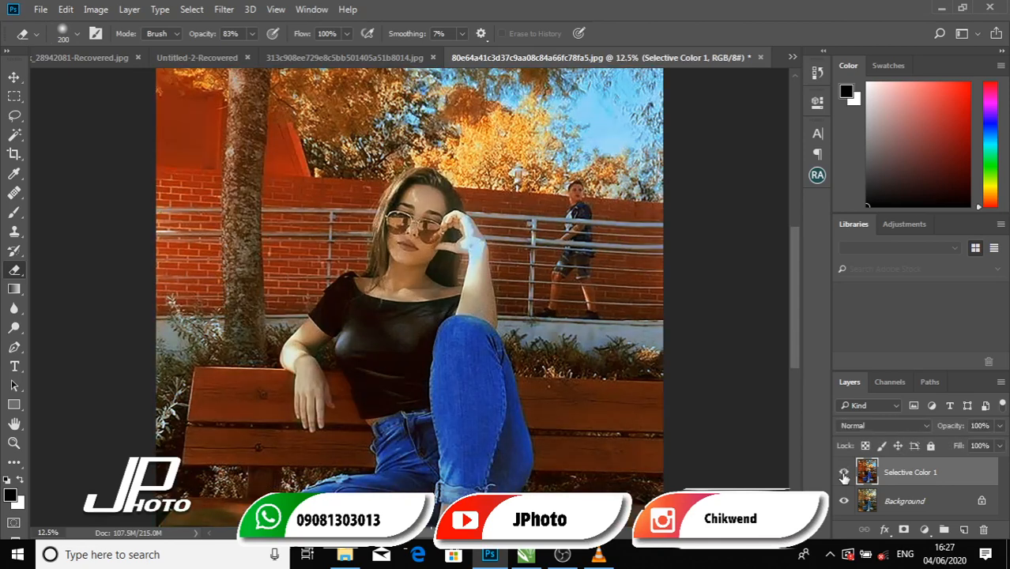
key(ctrl+minus)
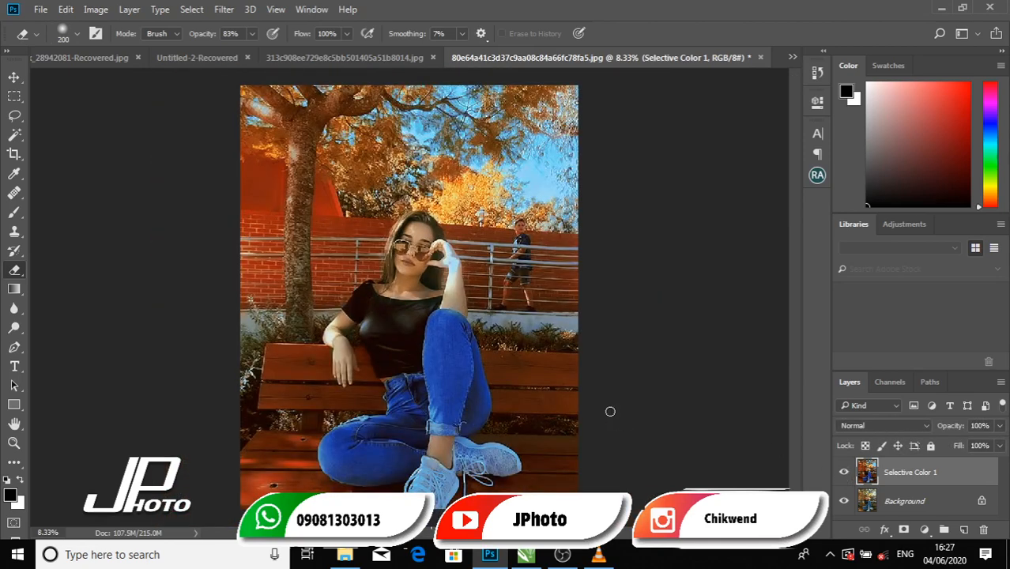